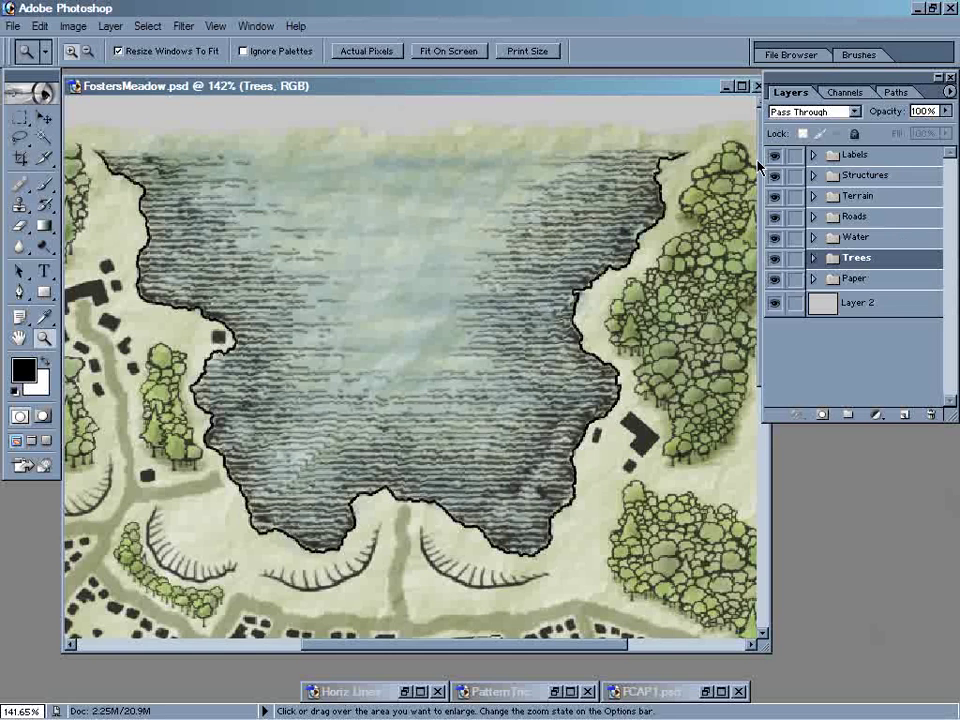
Put away the FostersMeadow map and bring up the Horiz Lines 1 and PatternTrickDemo images.
{"action": "left_click", "coordinate": [727, 86]}
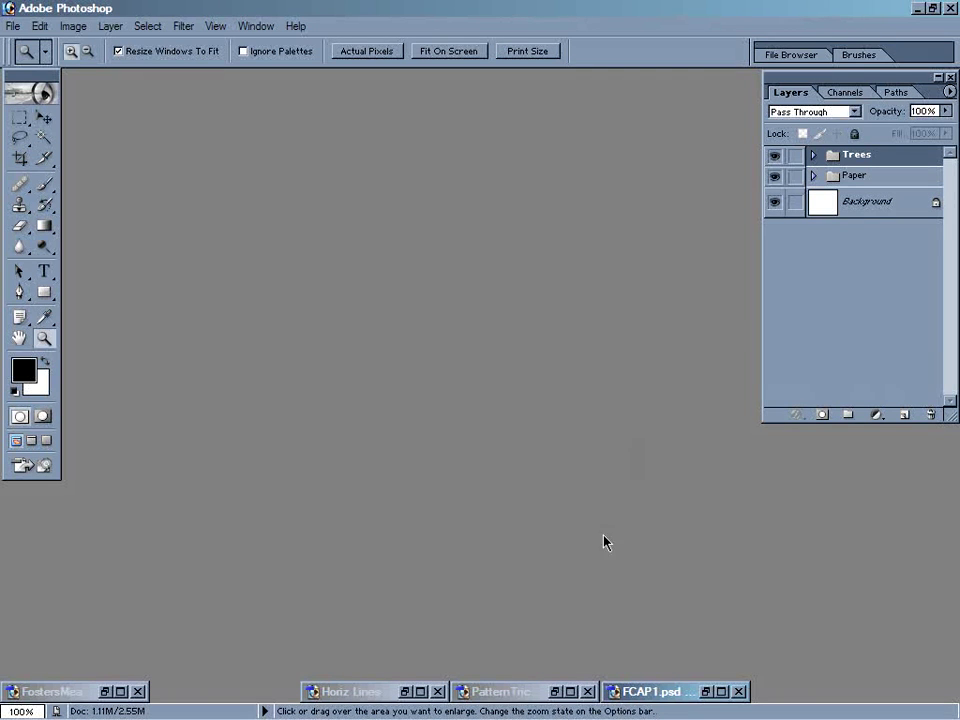
{"action": "left_click", "coordinate": [402, 691]}
{"action": "left_click", "coordinate": [404, 691]}
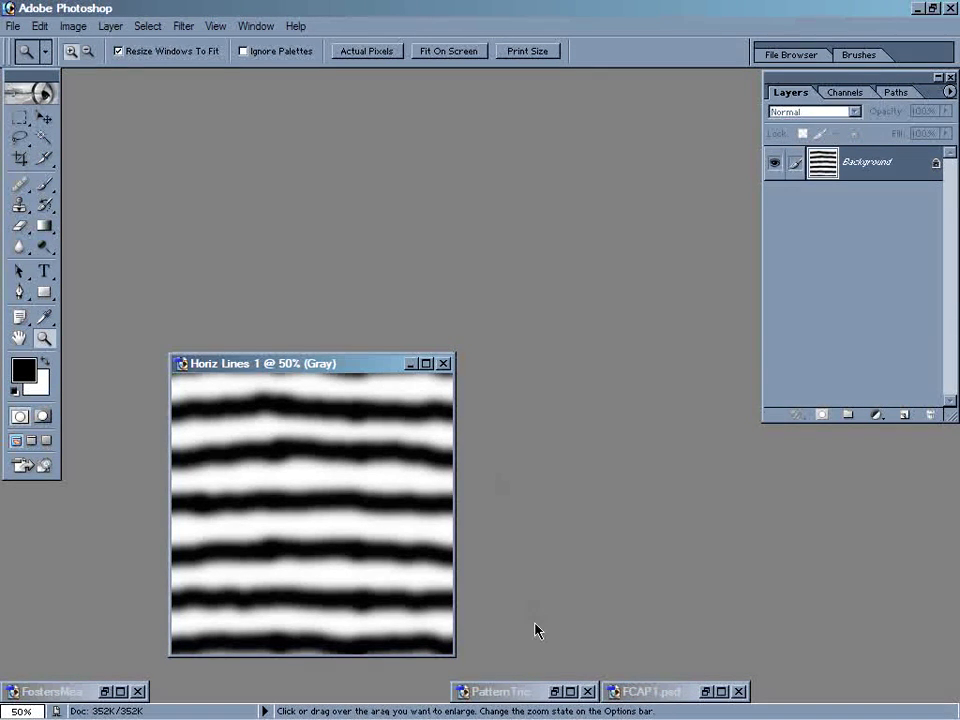
{"action": "left_click", "coordinate": [556, 692]}
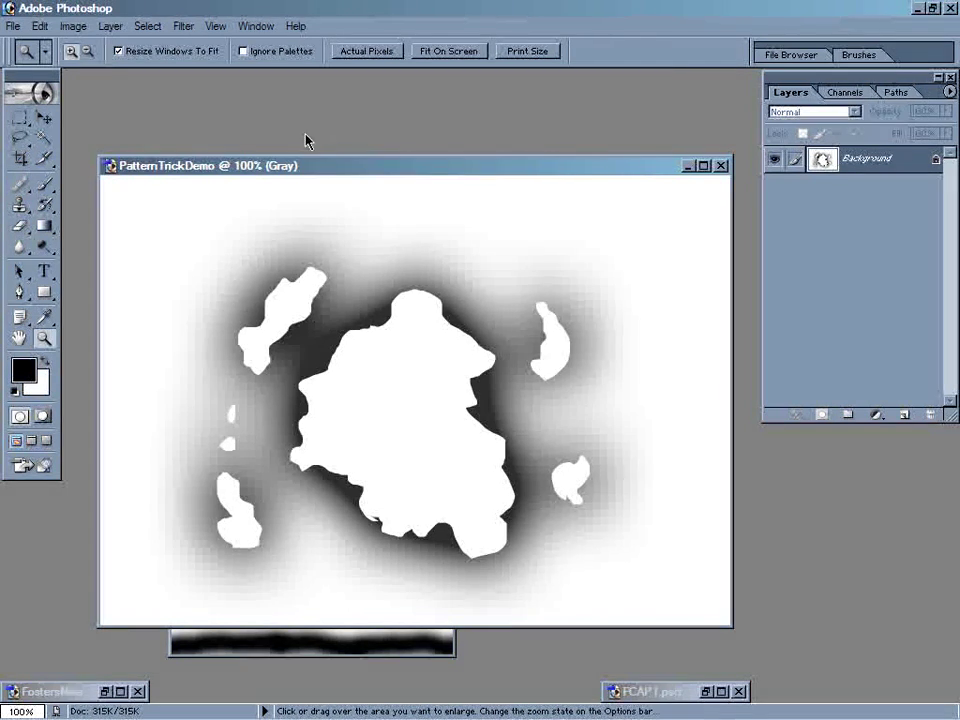
Convert PatternTrickDemo to Bitmap mode at 1200 pixels/inch using the horizontal-lines custom pattern.
{"action": "left_click", "coordinate": [68, 30]}
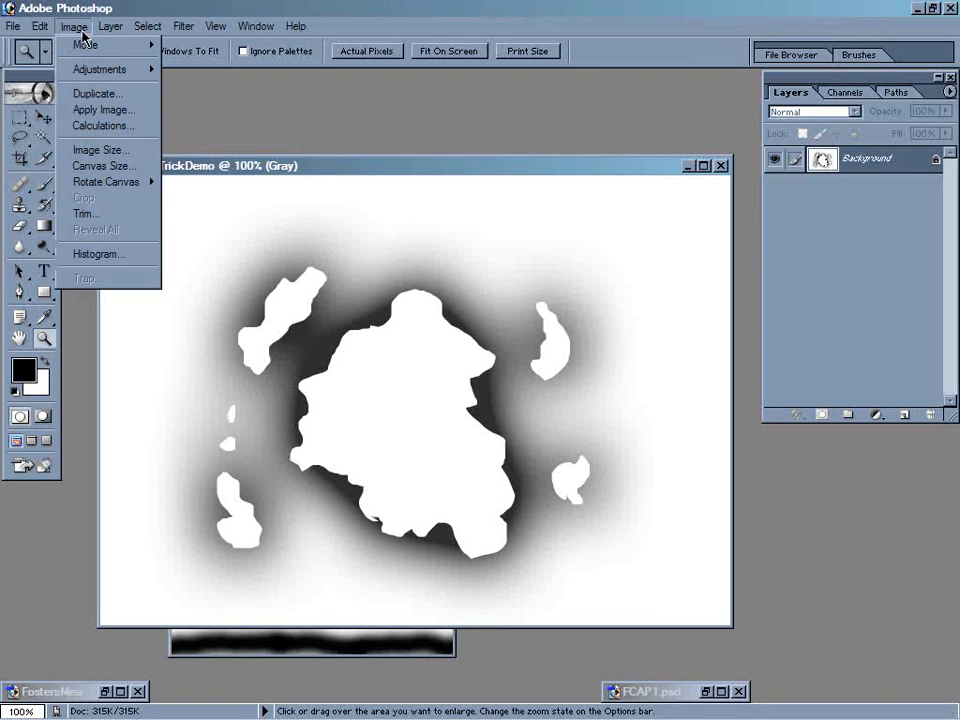
{"action": "mouse_move", "coordinate": [82, 47]}
{"action": "left_click", "coordinate": [205, 44]}
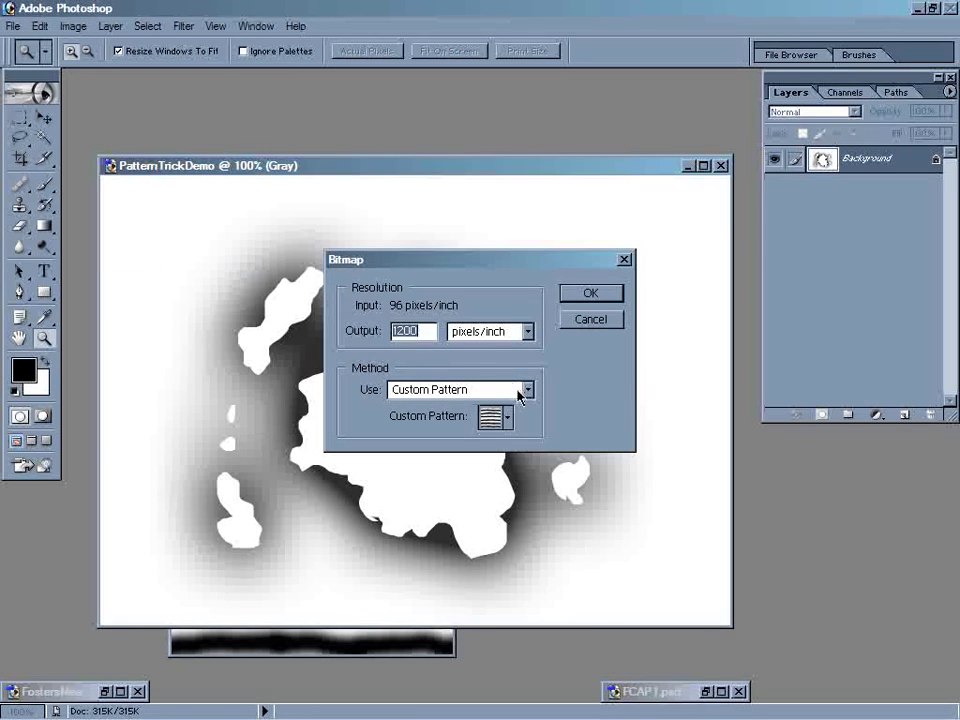
{"action": "left_click", "coordinate": [590, 293]}
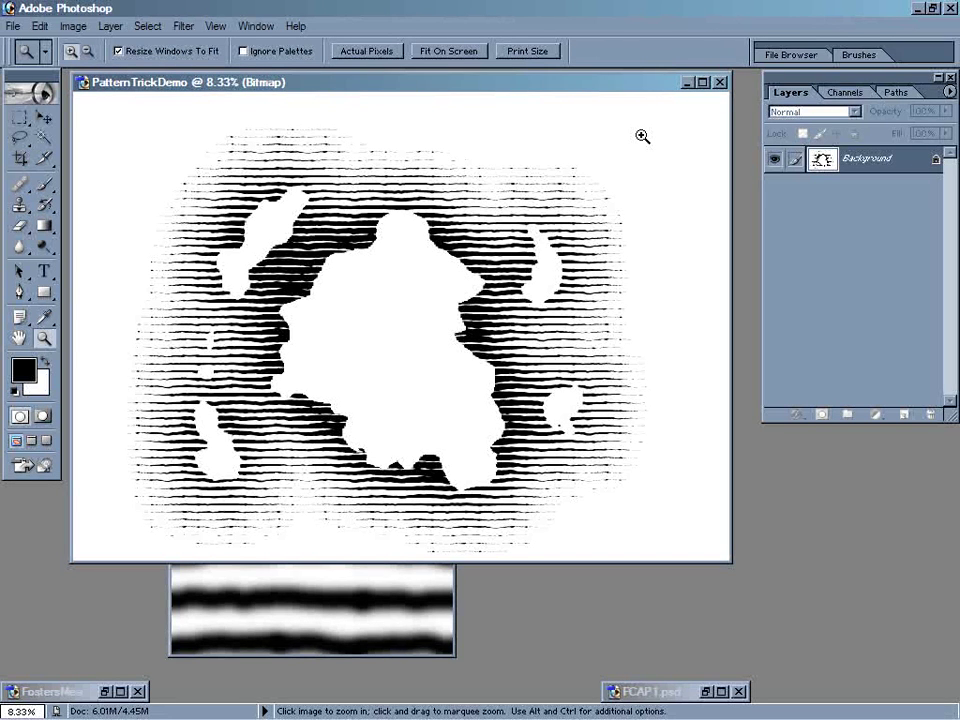
Minimize PatternTrickDemo and Horiz Lines 1, and restore the FCAP1.psd document.
{"action": "left_click", "coordinate": [690, 92]}
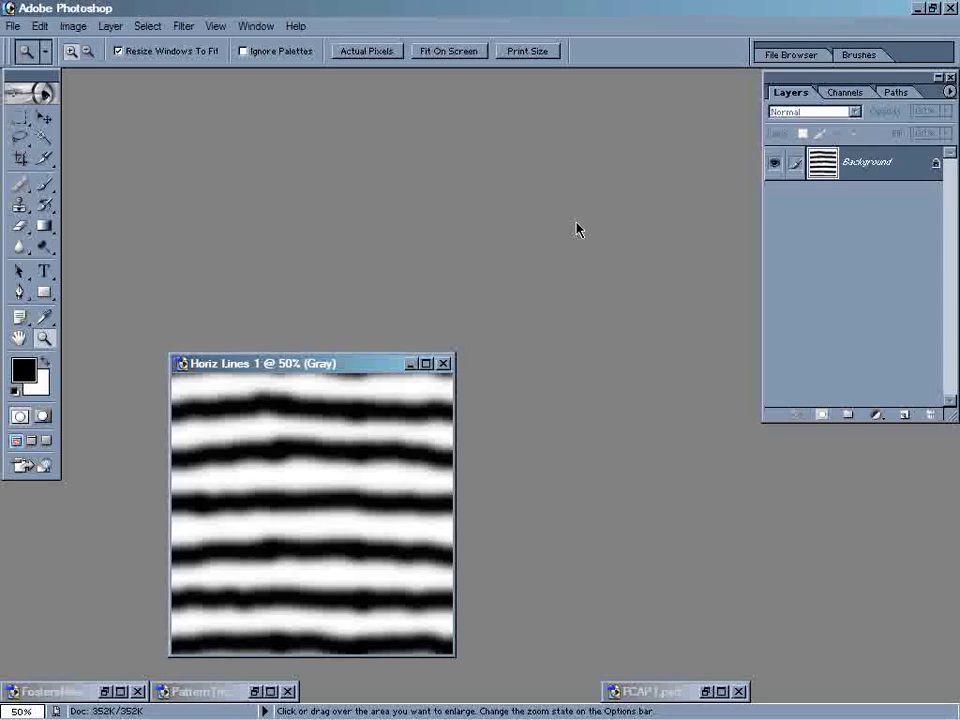
{"action": "left_click", "coordinate": [416, 367]}
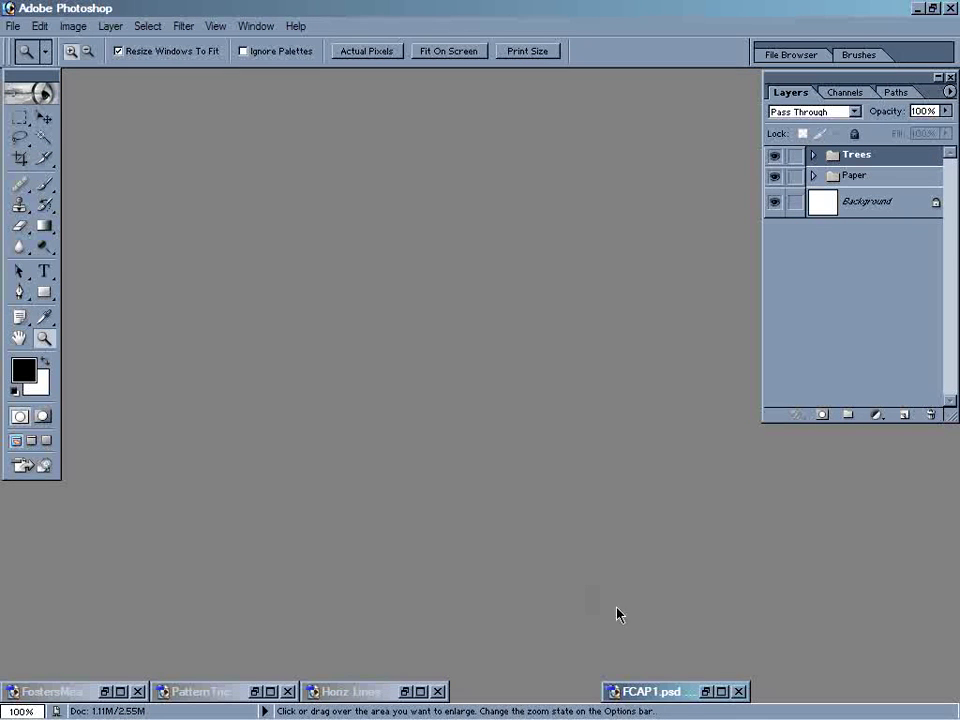
{"action": "left_click", "coordinate": [707, 691]}
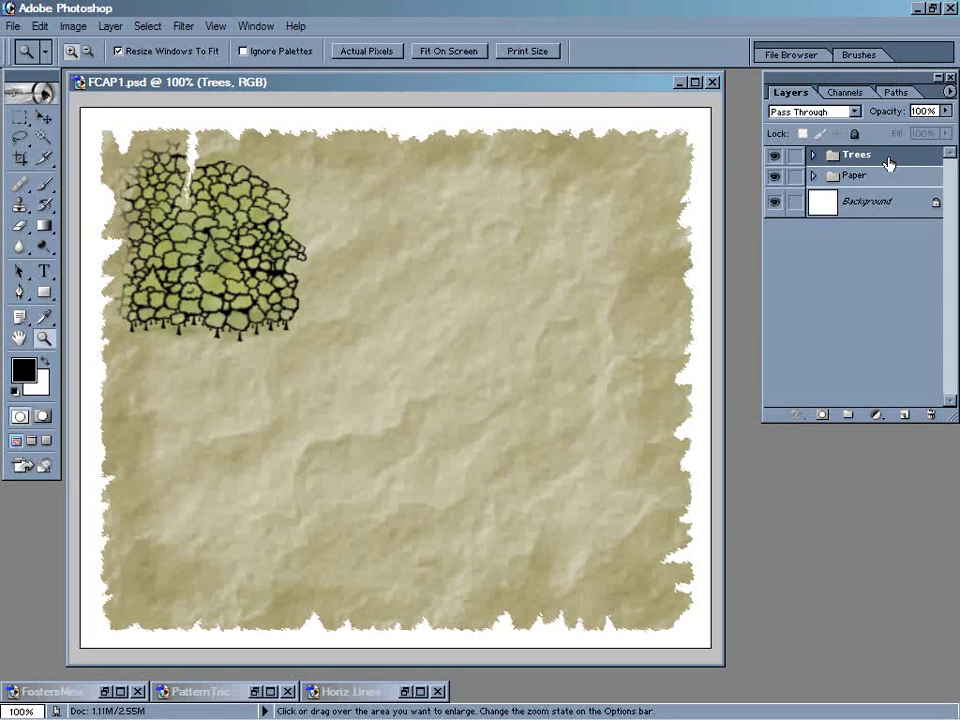
Examine the layers inside the Trees and Paper groups.
{"action": "left_click", "coordinate": [814, 157]}
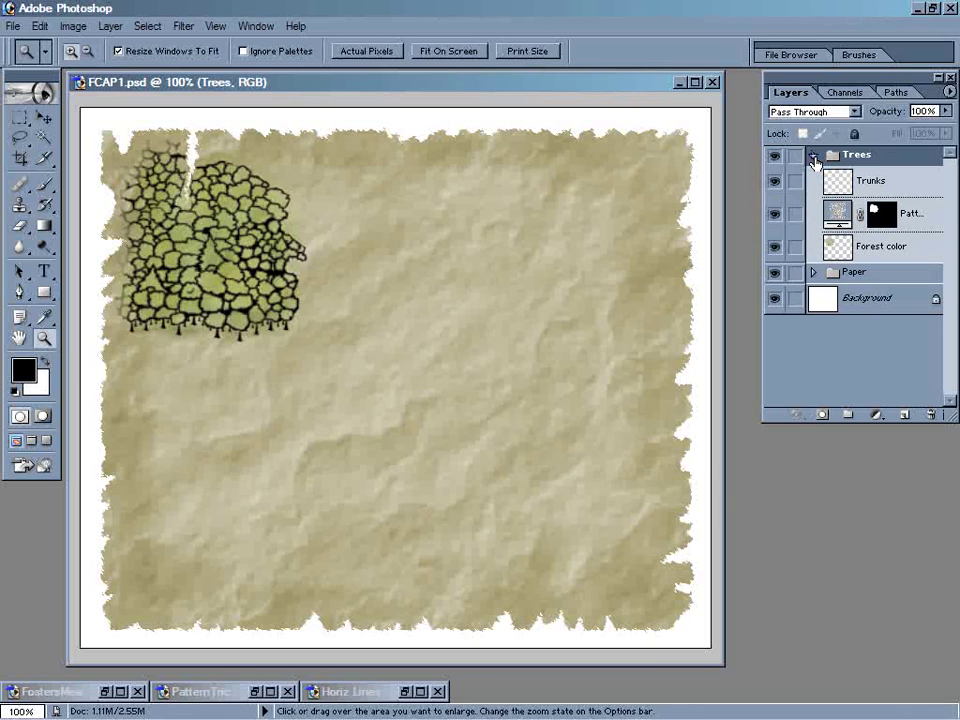
{"action": "left_click", "coordinate": [813, 272]}
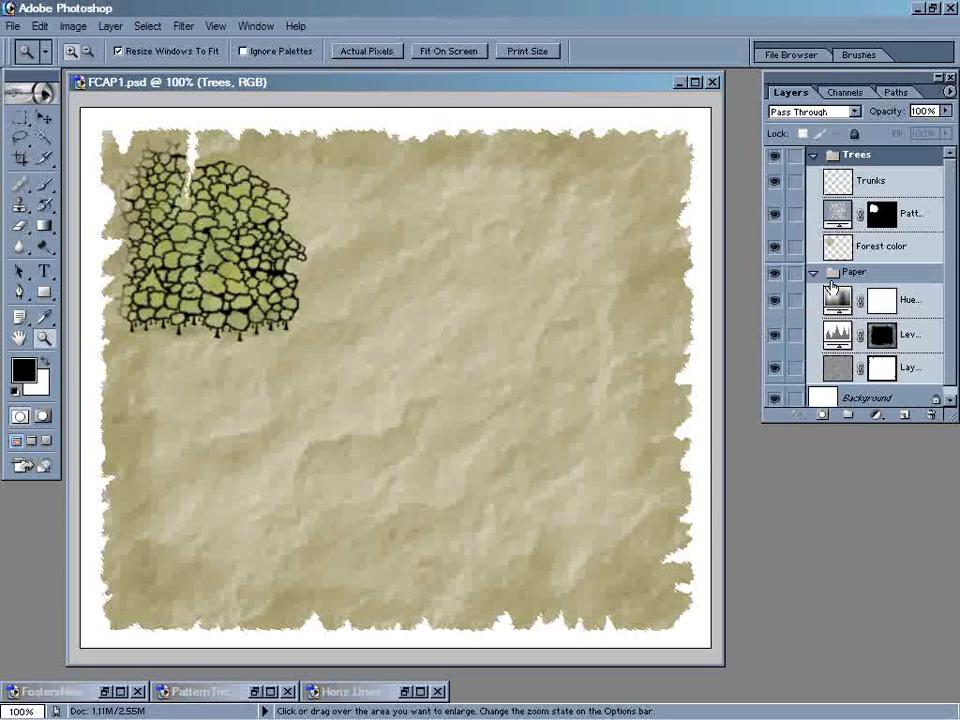
{"action": "left_click", "coordinate": [813, 273]}
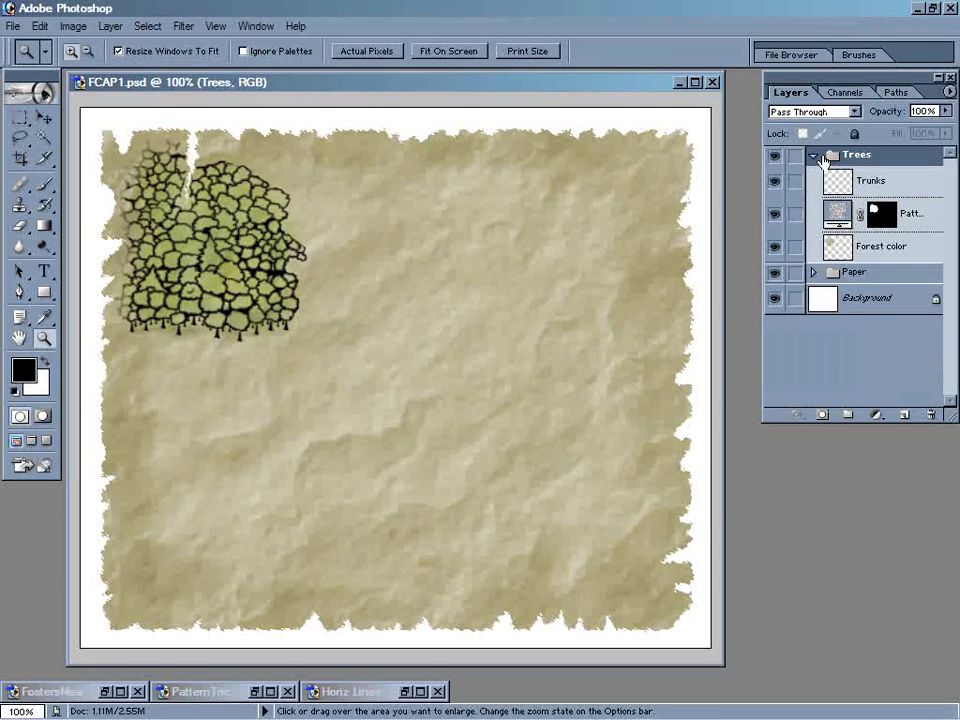
{"action": "left_click", "coordinate": [815, 157]}
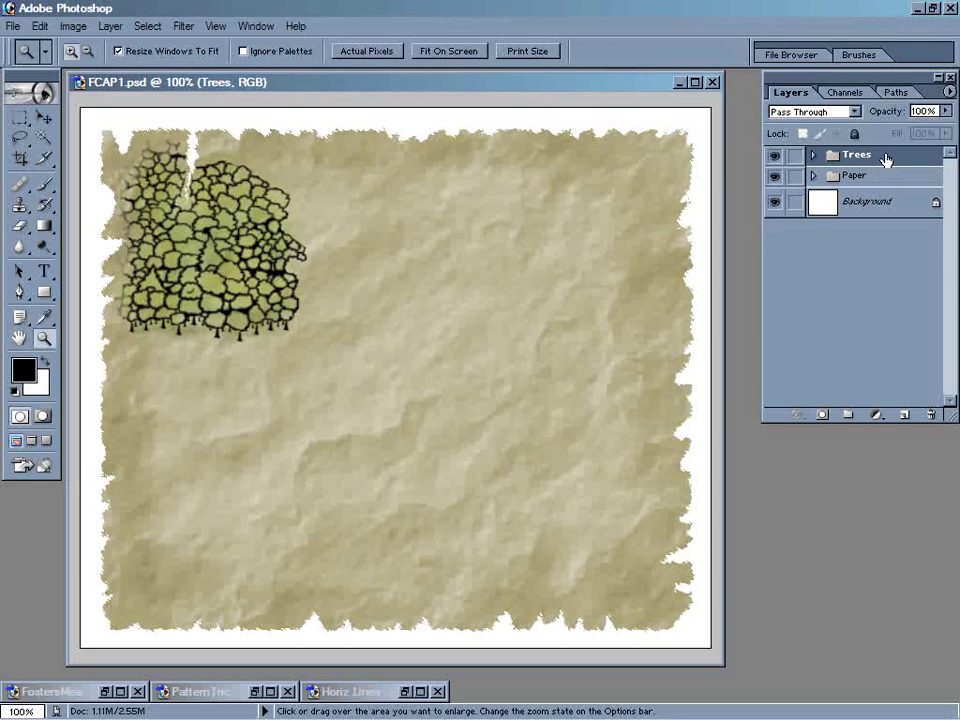
Add a new layer above the Trees group and name it Grayscale.
{"action": "left_click", "coordinate": [902, 415]}
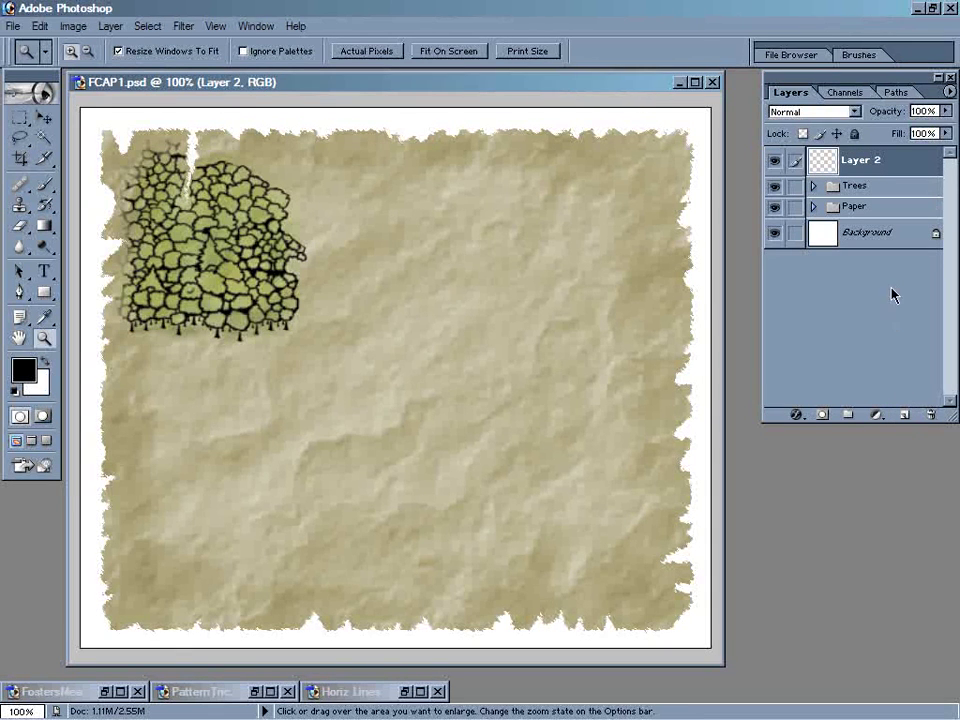
{"action": "double_click", "coordinate": [860, 162]}
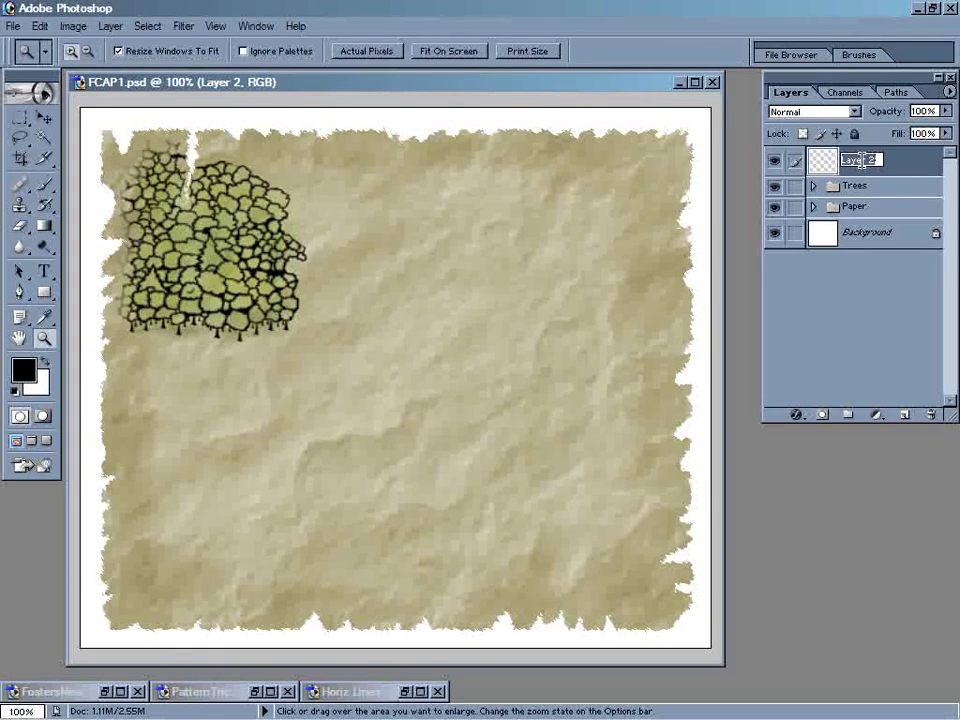
{"action": "type", "text": "G"}
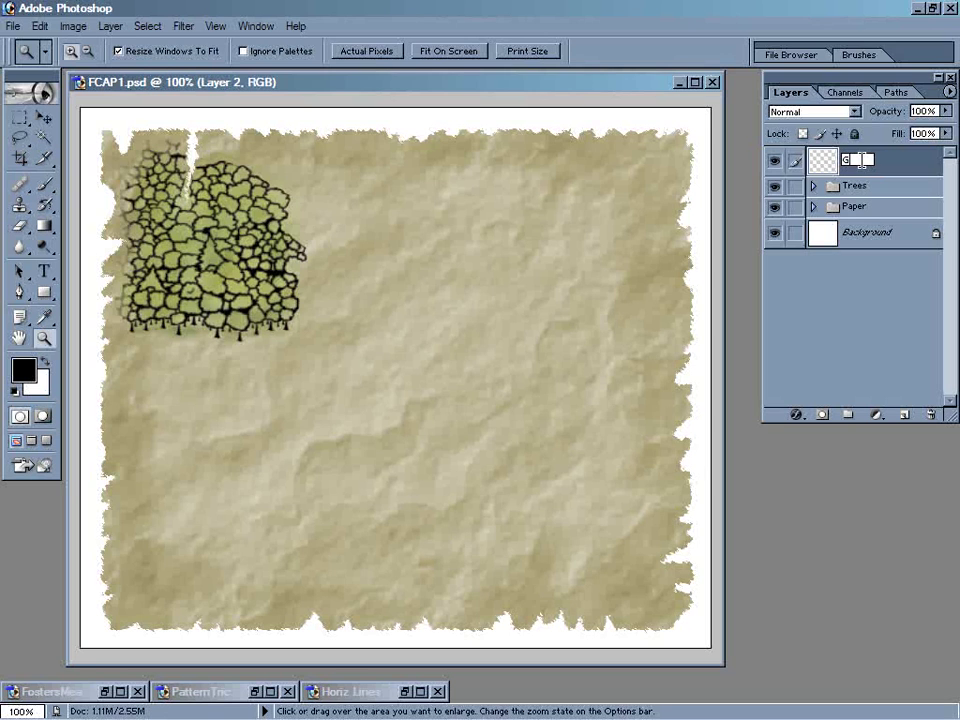
{"action": "type", "text": "rasscale"}
{"action": "key", "text": "Return"}
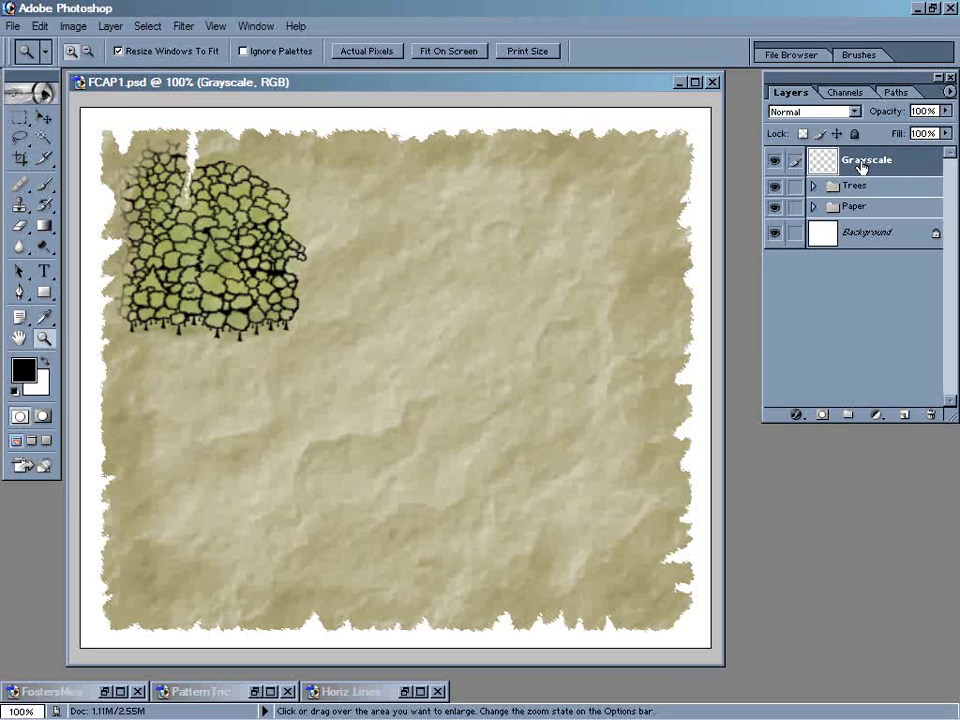
Fill a wide rectangular selection below the trees with a black-to-white linear gradient running left to right, and deselect it.
{"action": "left_click", "coordinate": [20, 118]}
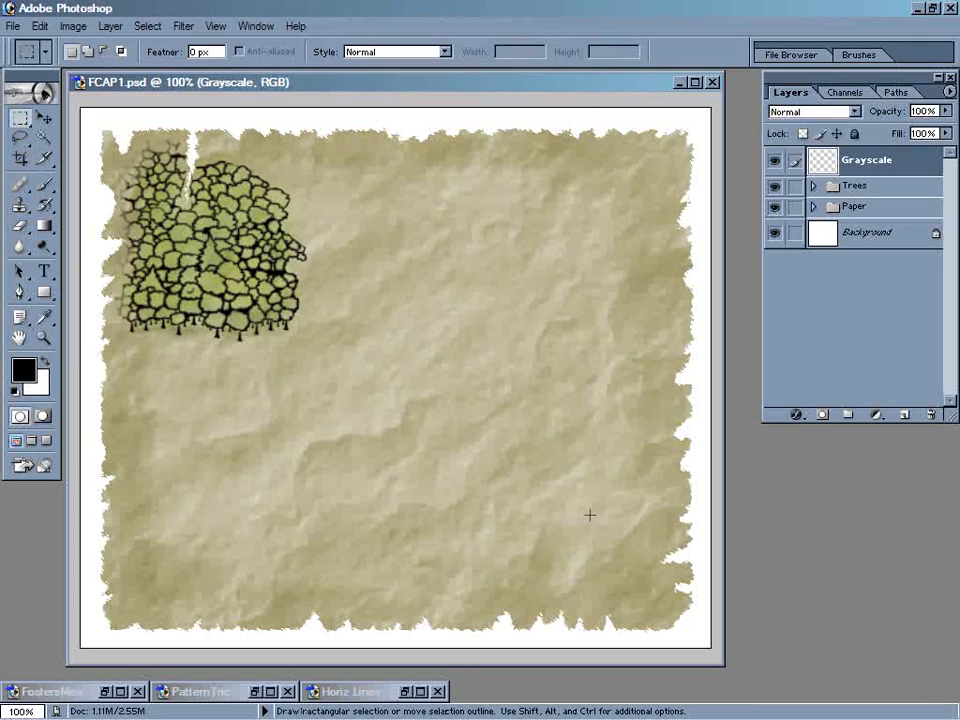
{"action": "left_click_drag", "start_coordinate": [244, 365], "coordinate": [623, 463]}
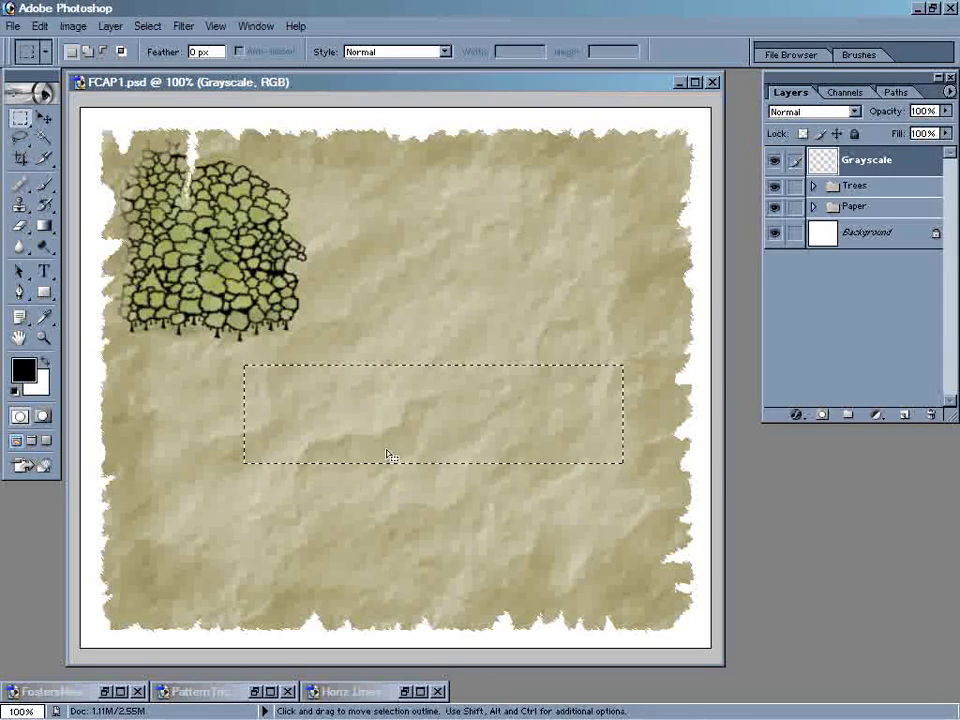
{"action": "left_click", "coordinate": [44, 226]}
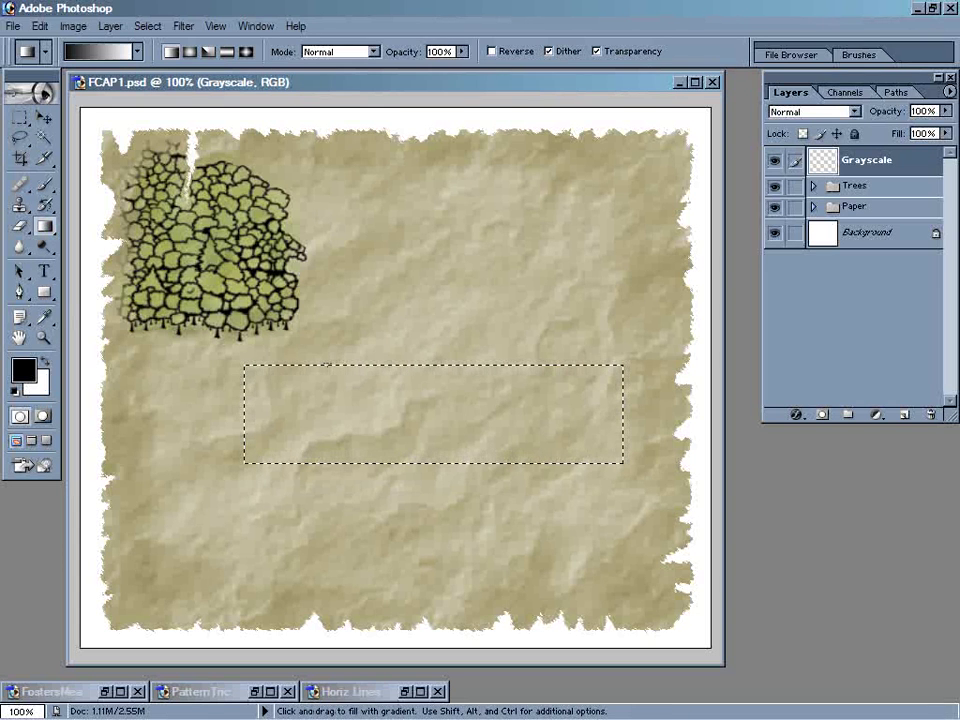
{"action": "left_click_drag", "start_coordinate": [255, 407], "coordinate": [605, 407]}
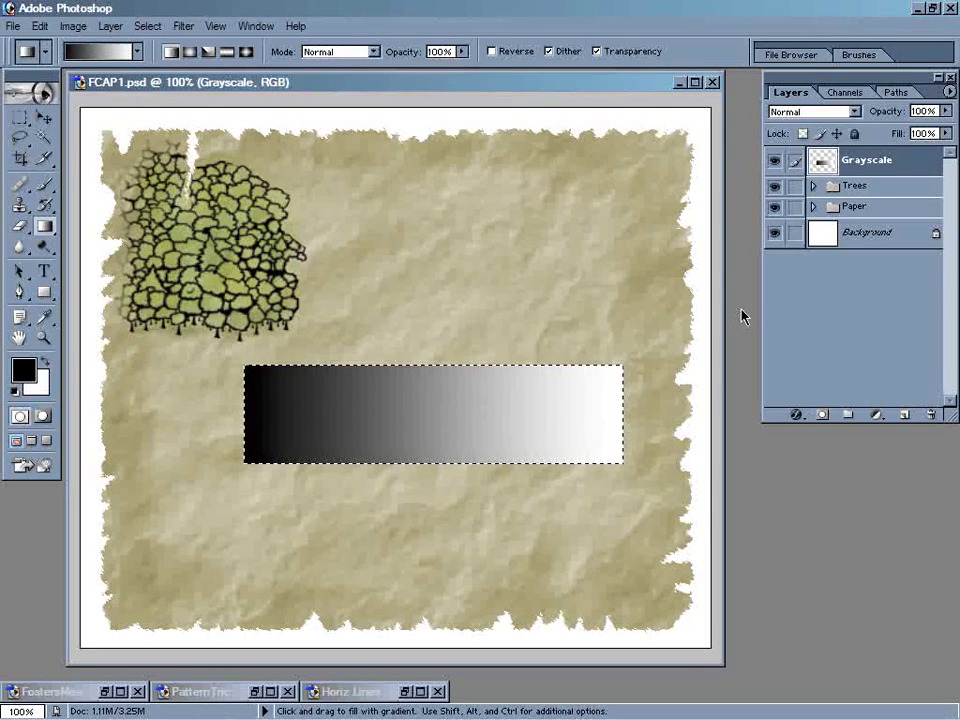
{"action": "key", "text": "ctrl+d"}
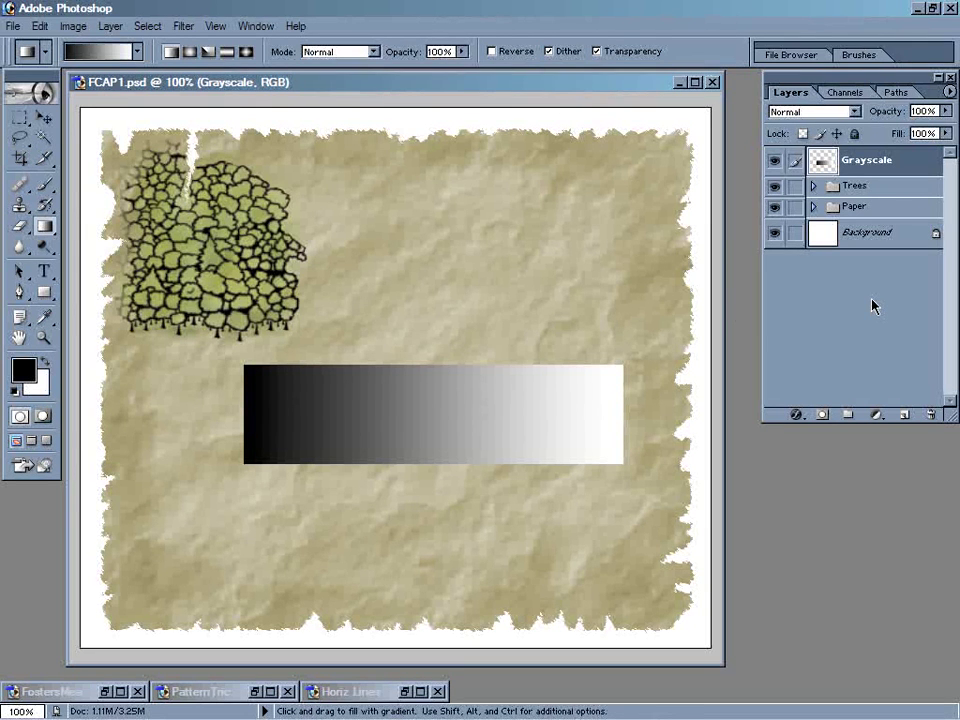
Add a pattern fill layer of the horizontal lines at 20% scale above Grayscale, and hide the Trees and Paper groups.
{"action": "left_click", "coordinate": [875, 415]}
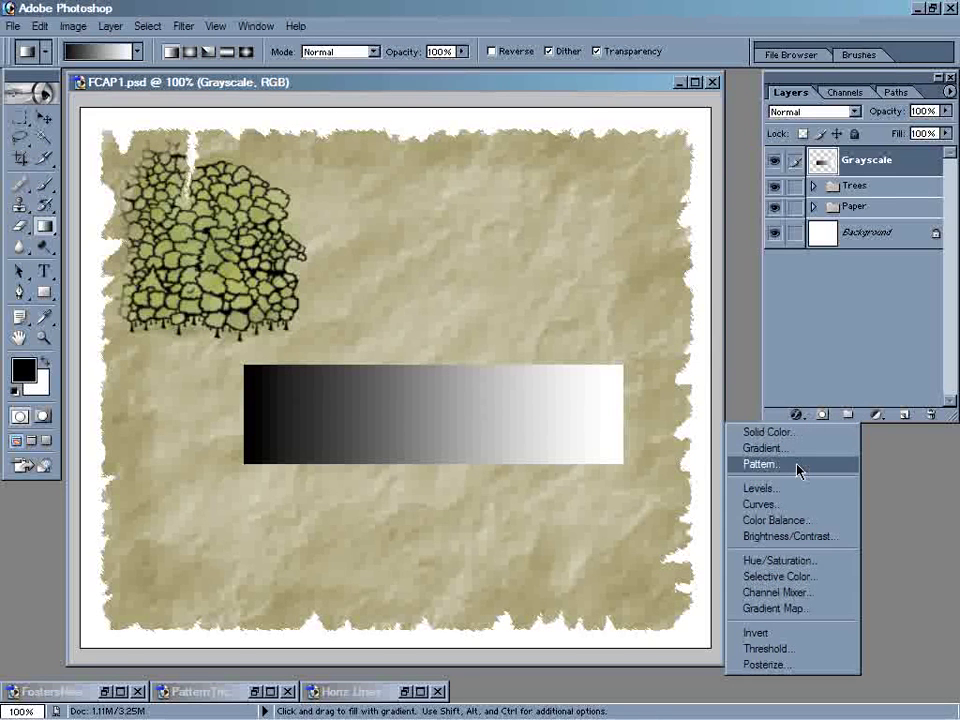
{"action": "left_click", "coordinate": [760, 464]}
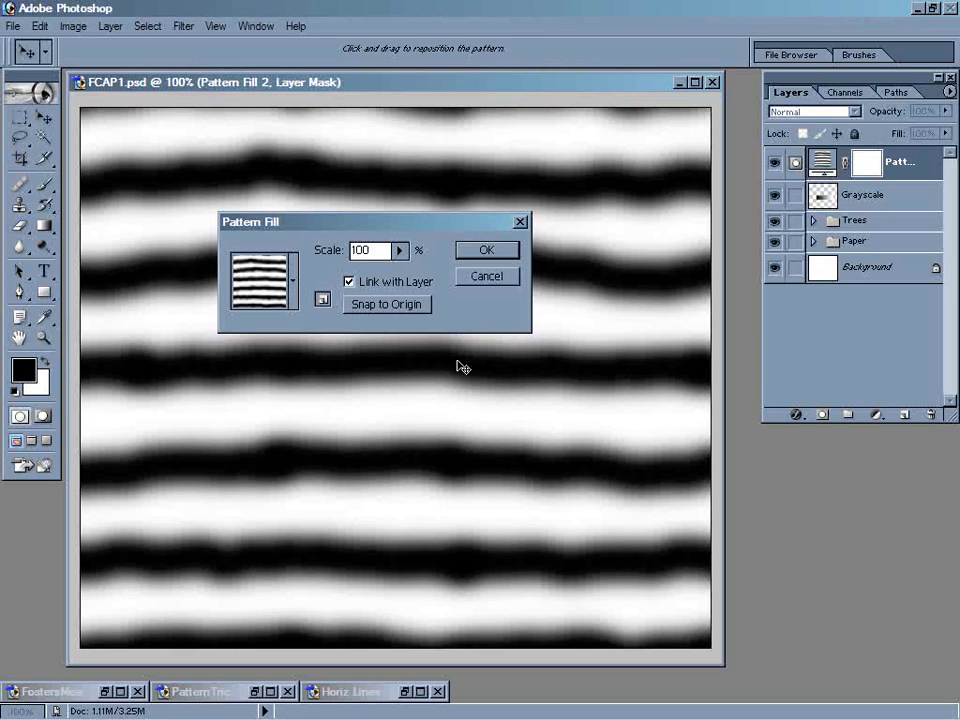
{"action": "double_click", "coordinate": [379, 252]}
{"action": "type", "text": "2."}
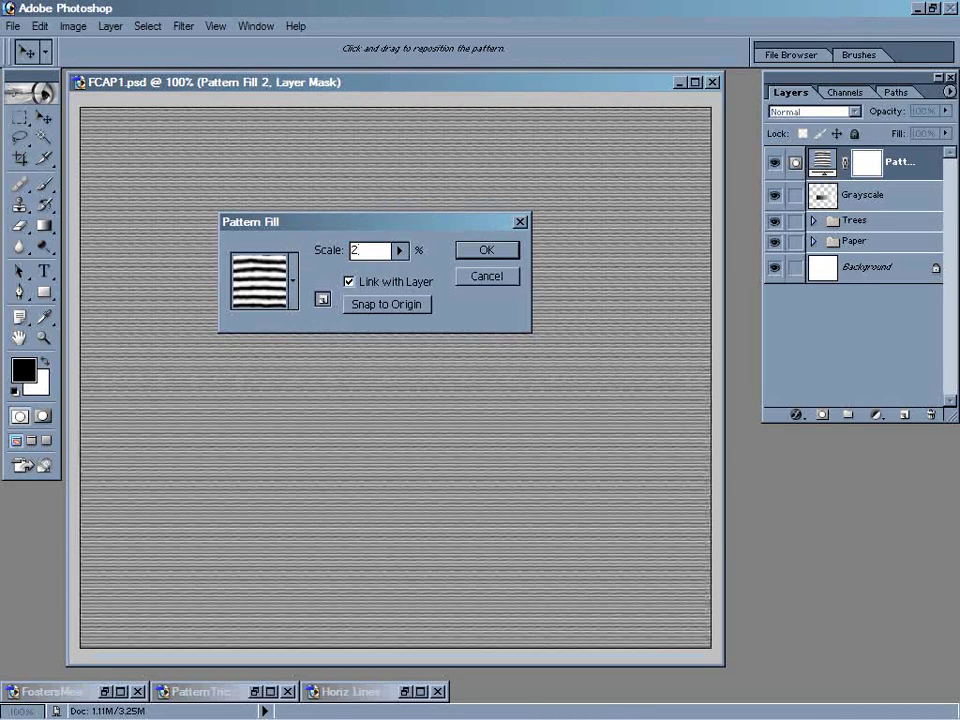
{"action": "type", "text": "0"}
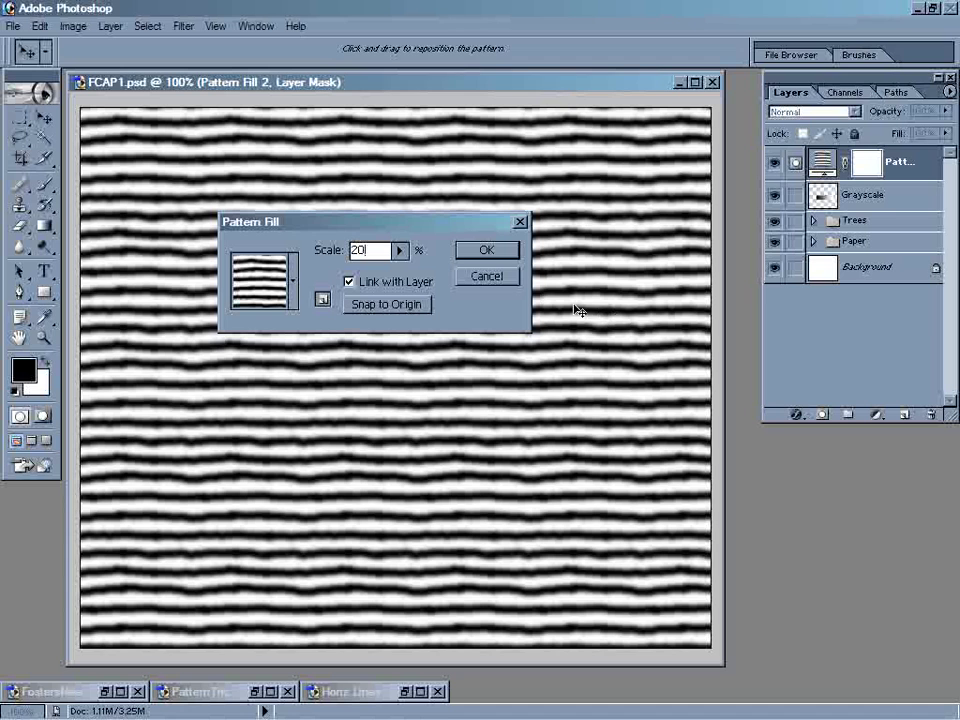
{"action": "left_click", "coordinate": [508, 255]}
{"action": "key", "text": "g"}
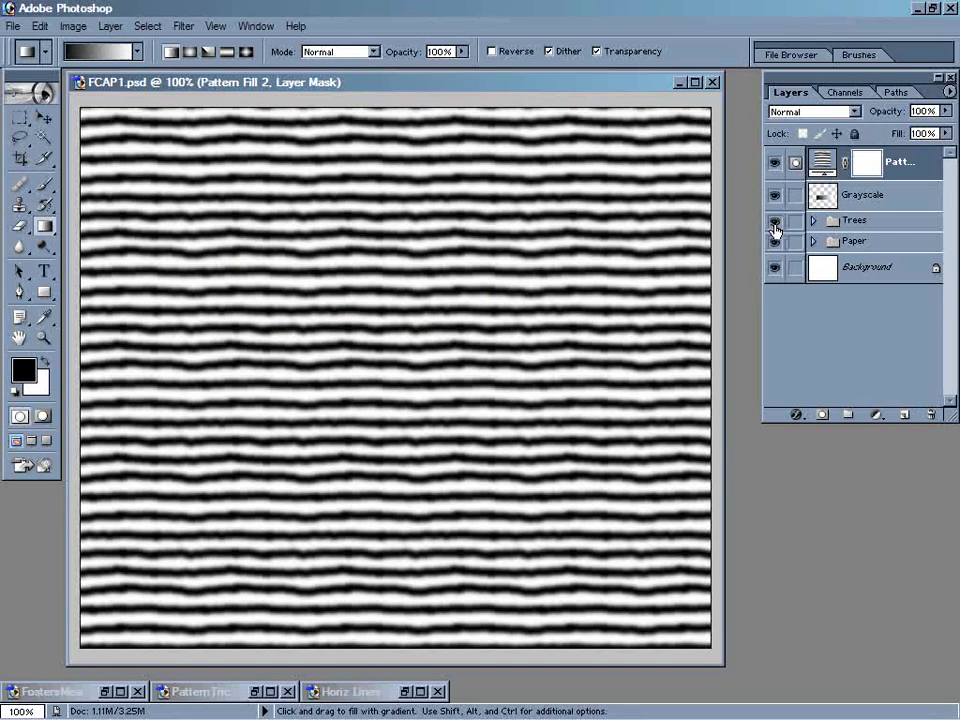
{"action": "left_click_drag", "start_coordinate": [775, 225], "coordinate": [775, 250]}
In the pattern fill layer's blending options, set the Underlying Layer Blend If range to 10 for black and 253 for white.
{"action": "double_click", "coordinate": [927, 168]}
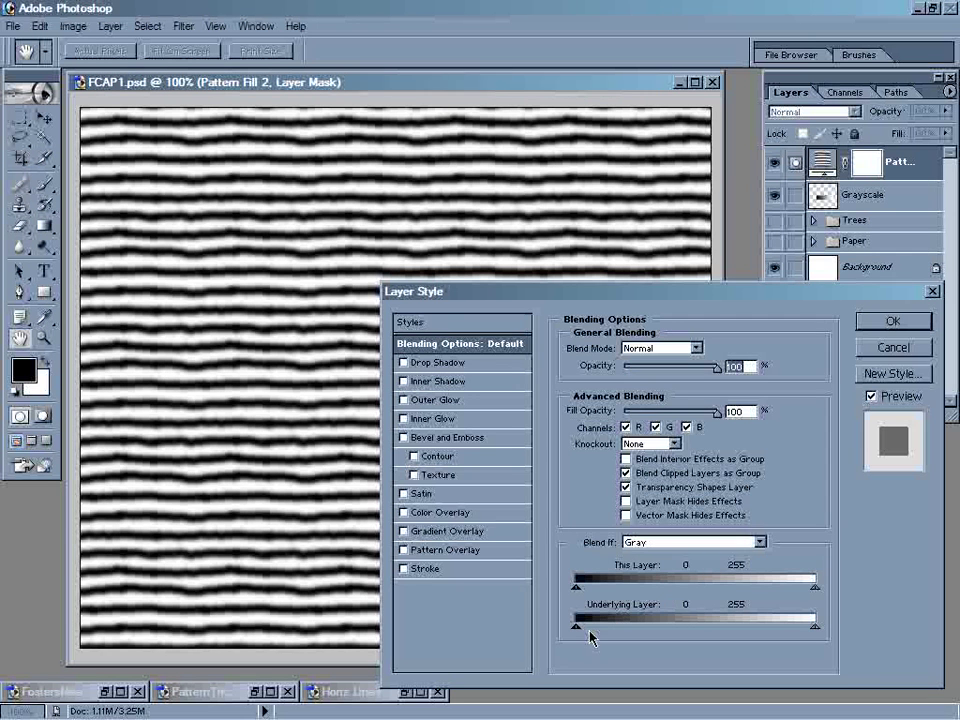
{"action": "left_click_drag", "start_coordinate": [717, 298], "coordinate": [840, 307]}
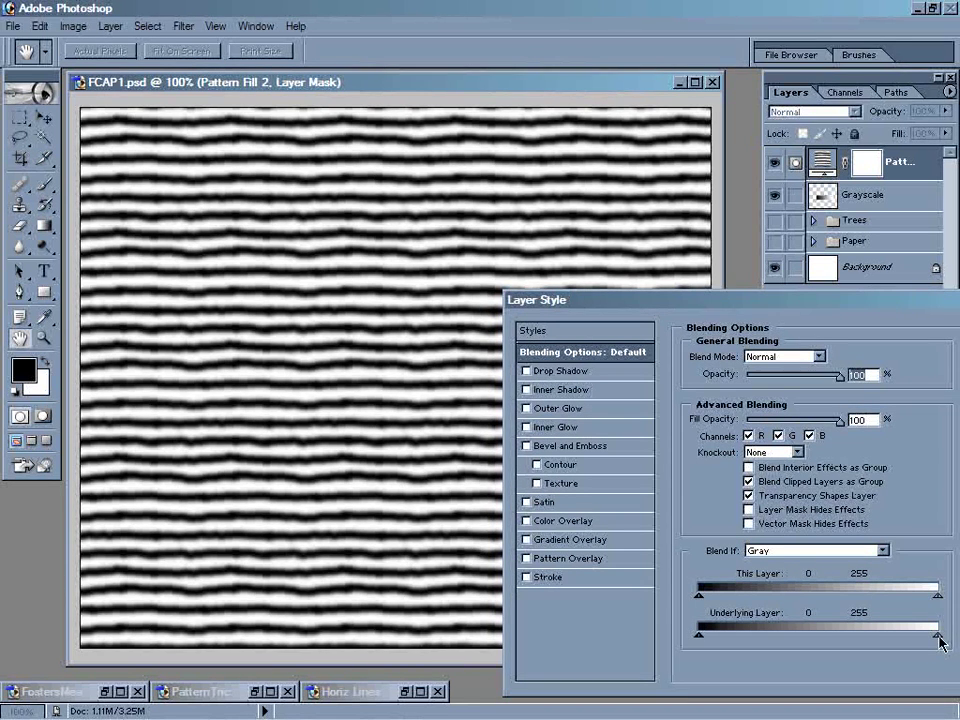
{"action": "left_click_drag", "start_coordinate": [940, 642], "coordinate": [937, 640]}
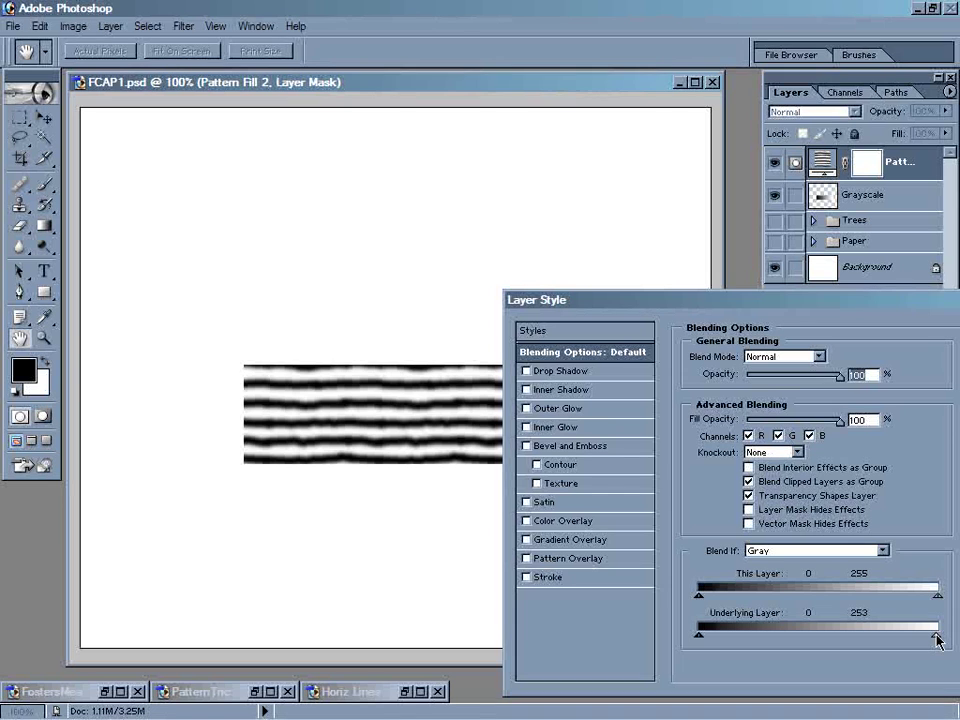
{"action": "left_click_drag", "start_coordinate": [655, 310], "coordinate": [627, 316]}
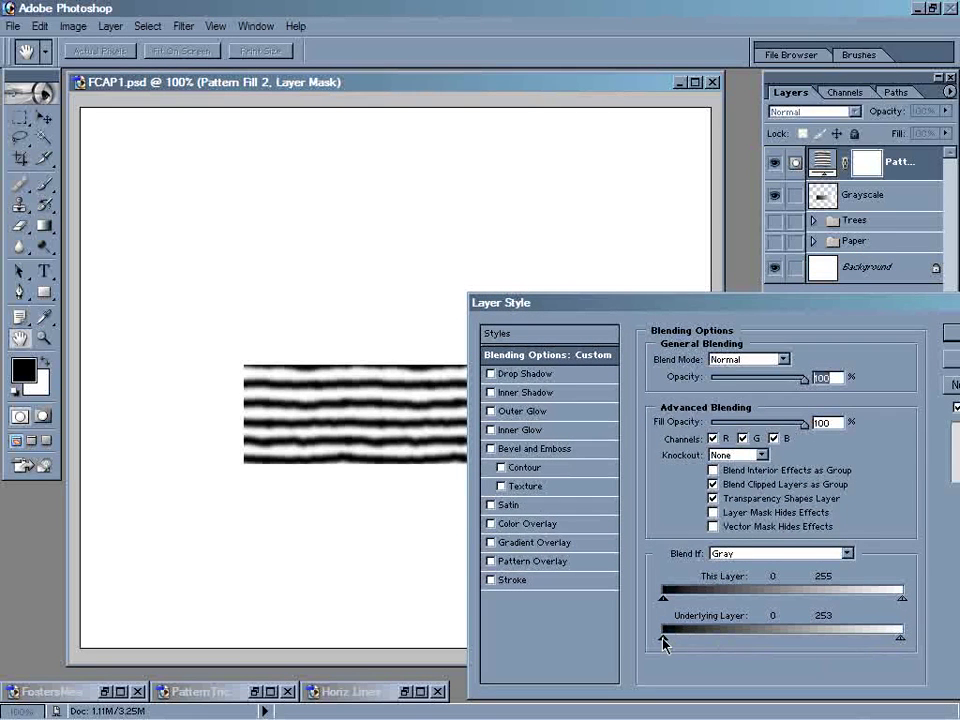
{"action": "left_click_drag", "start_coordinate": [664, 643], "coordinate": [673, 643]}
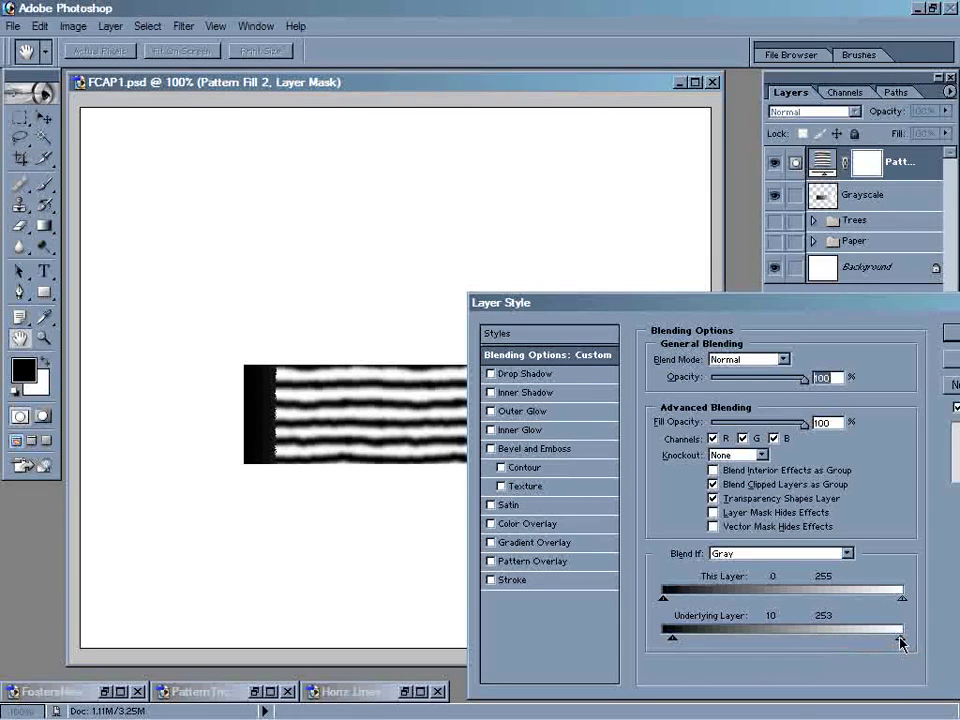
Split the Underlying Layer white slider to 175/253 so the lines fade gradually toward the gradient's light end.
{"action": "left_click_drag", "start_coordinate": [901, 642], "coordinate": [884, 639]}
{"action": "left_click_drag", "start_coordinate": [795, 307], "coordinate": [542, 8]}
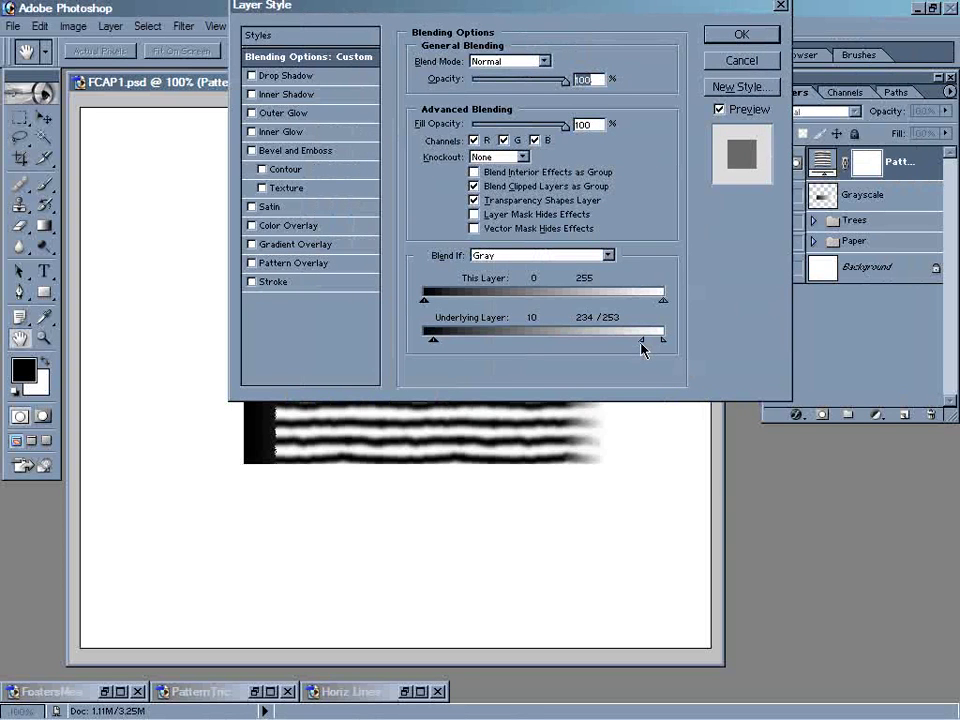
{"action": "left_click_drag", "start_coordinate": [642, 348], "coordinate": [586, 345]}
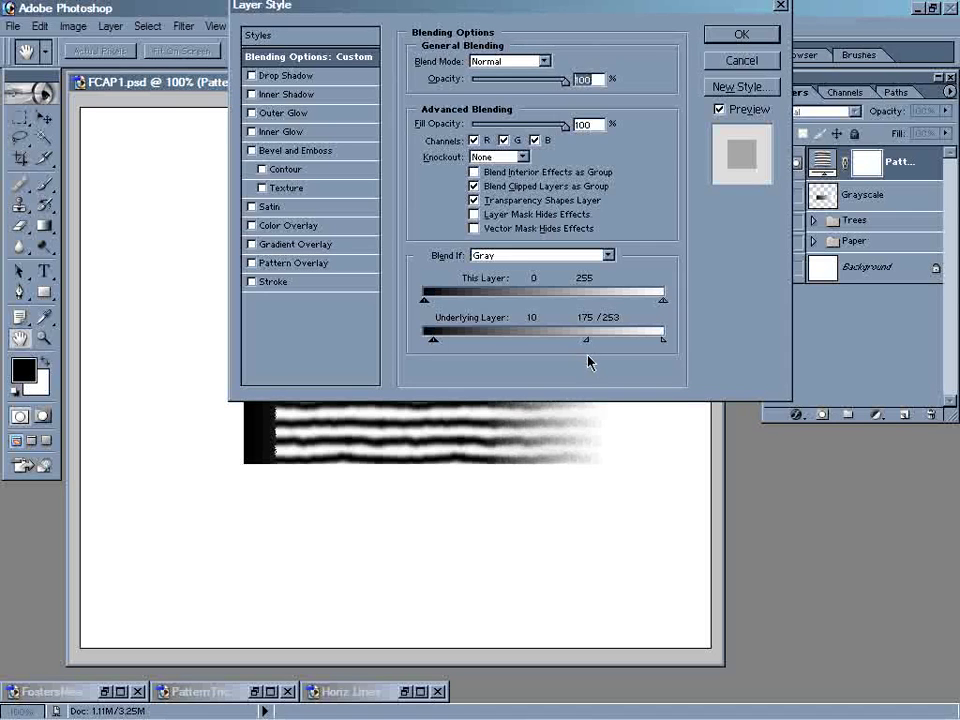
{"action": "left_click_drag", "start_coordinate": [508, 11], "coordinate": [952, 314]}
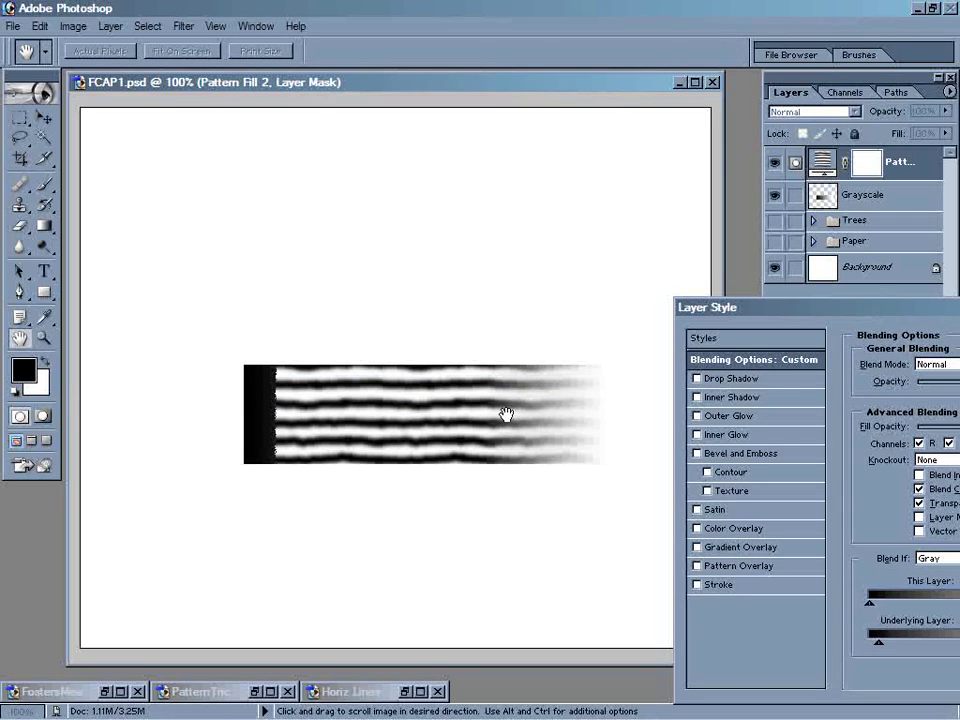
Split the Underlying Layer black slider to 10/46 so the lines fade gradually into the gradient's dark end, and apply the blending options.
{"action": "left_click_drag", "start_coordinate": [816, 309], "coordinate": [593, 5]}
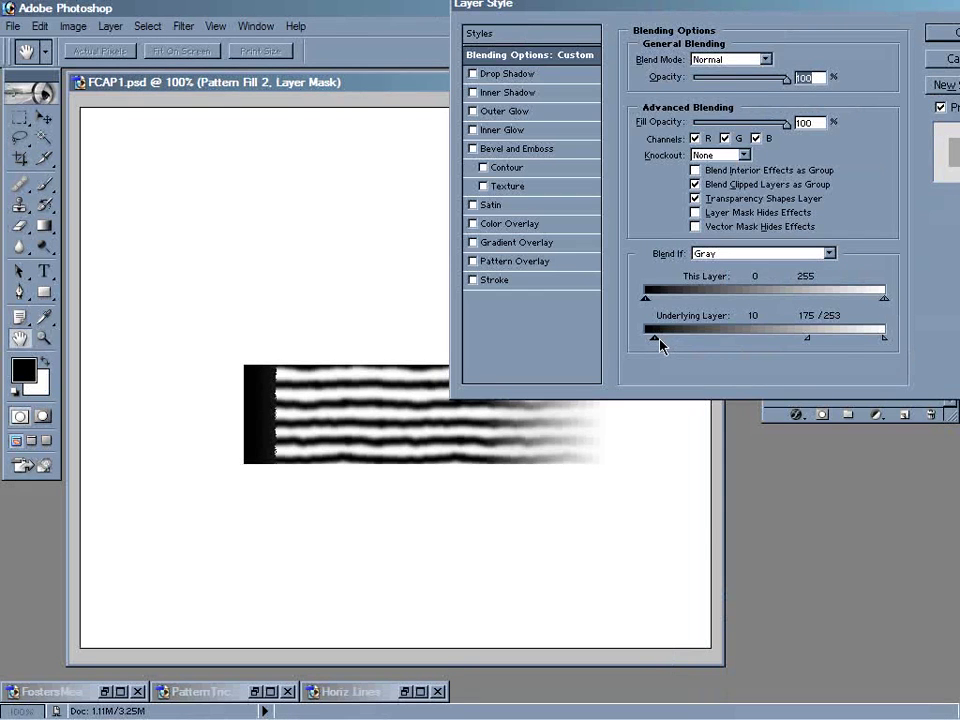
{"action": "left_click_drag", "start_coordinate": [659, 340], "coordinate": [689, 346]}
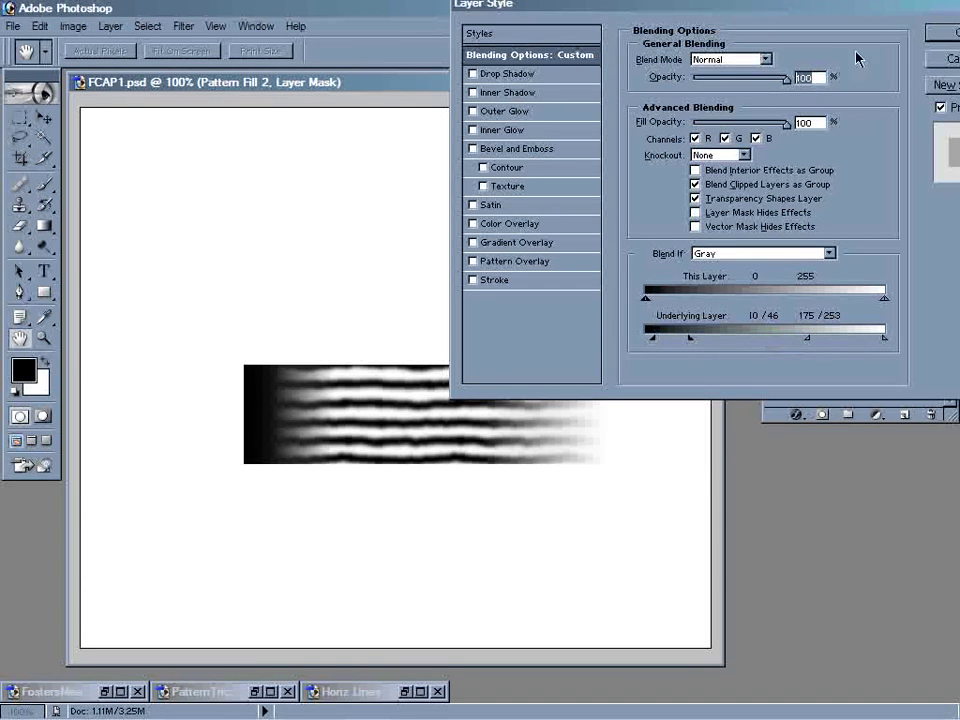
{"action": "left_click_drag", "start_coordinate": [855, 6], "coordinate": [793, 316]}
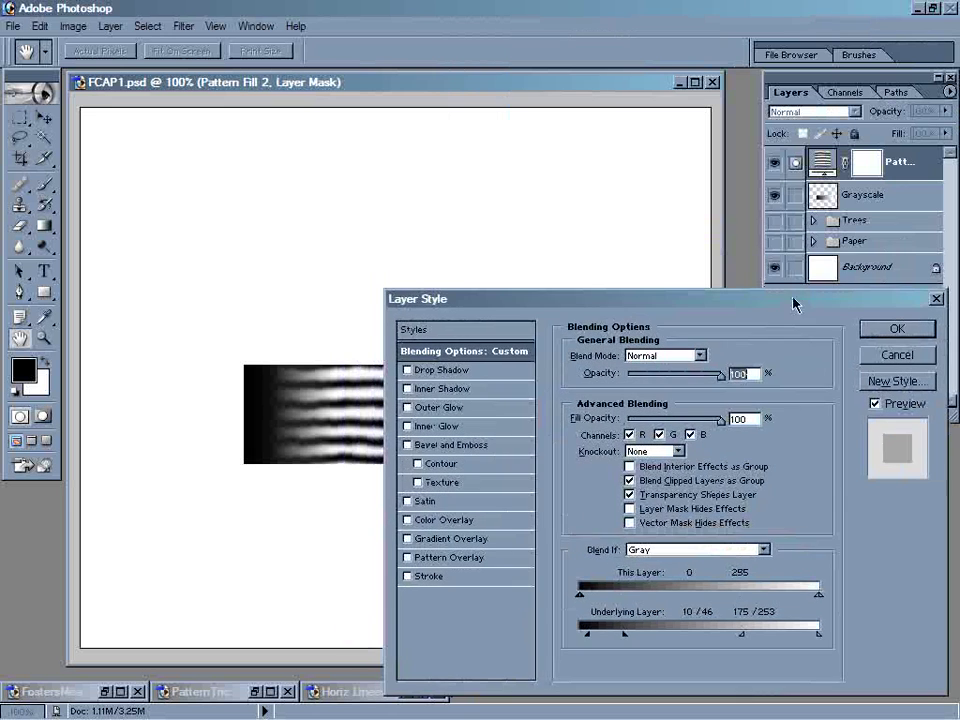
{"action": "left_click", "coordinate": [897, 330]}
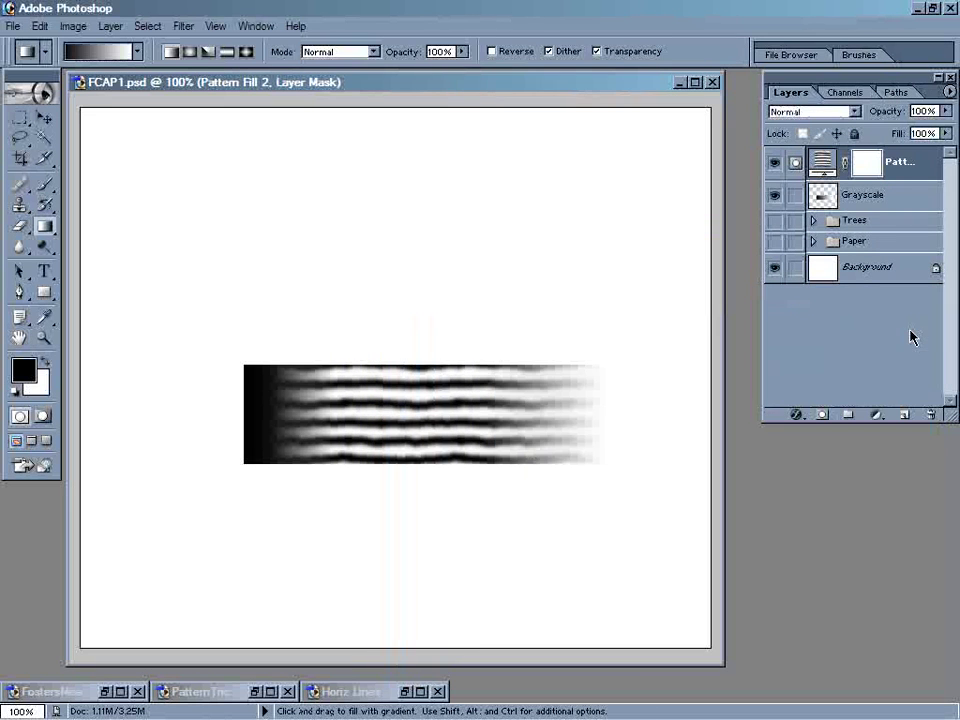
Add a Threshold adjustment layer above the pattern fill with a threshold level of about 89.
{"action": "left_click", "coordinate": [877, 416]}
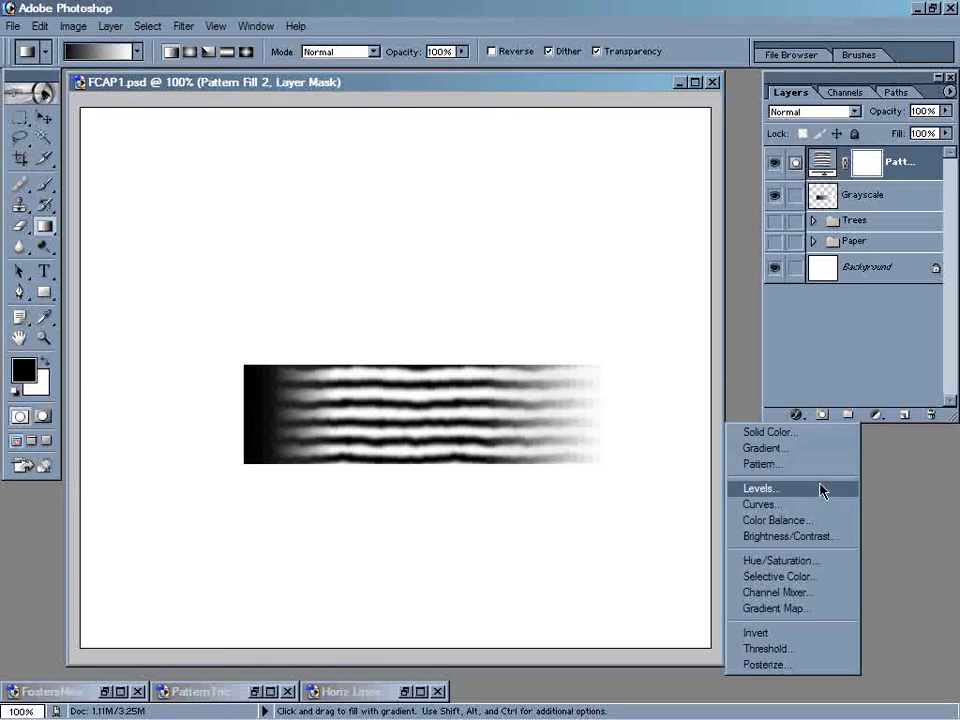
{"action": "left_click", "coordinate": [813, 655]}
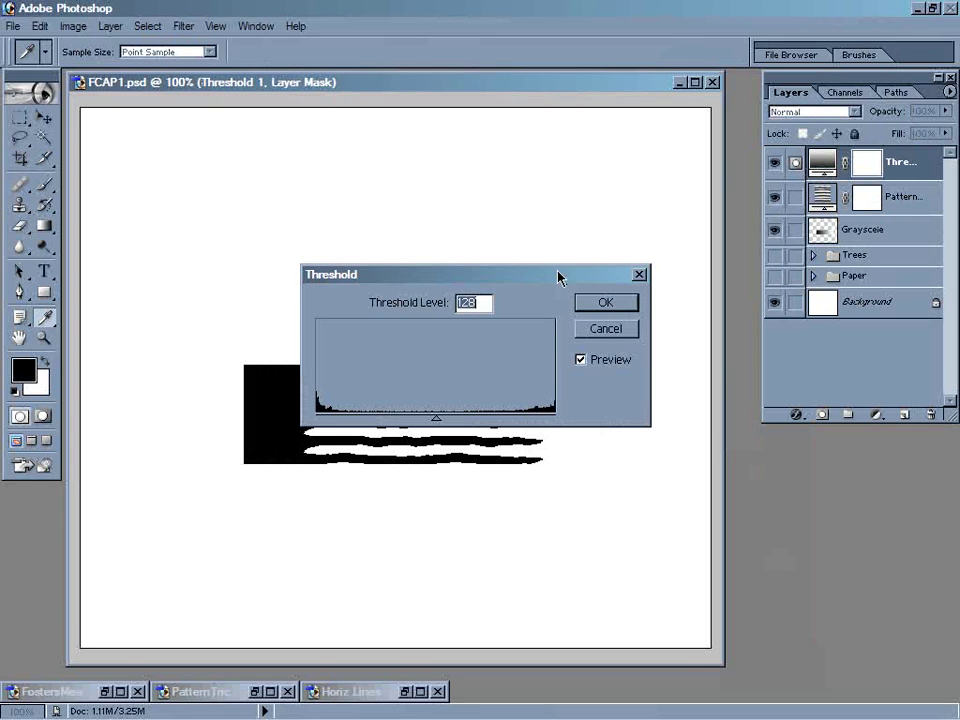
{"action": "left_click_drag", "start_coordinate": [563, 275], "coordinate": [571, 170]}
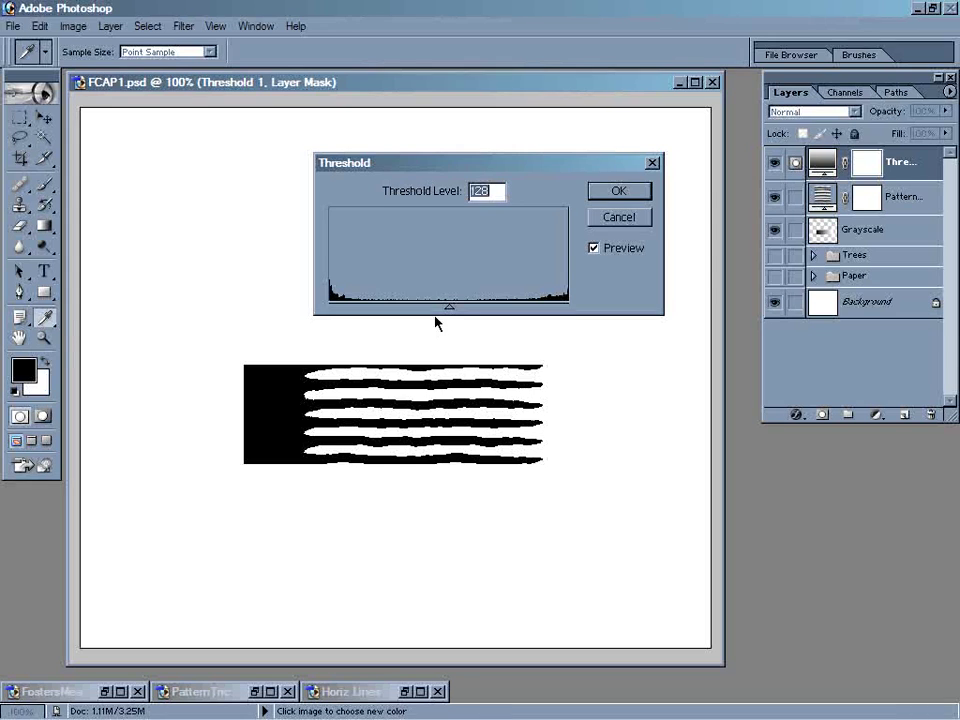
{"action": "left_click_drag", "start_coordinate": [450, 314], "coordinate": [414, 298]}
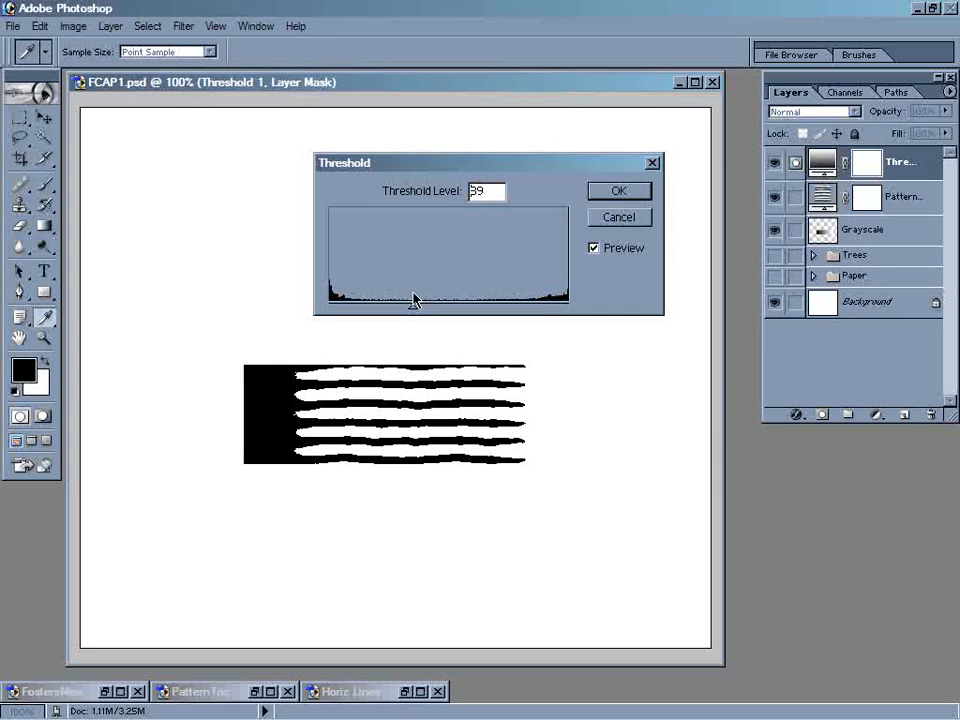
{"action": "left_click", "coordinate": [619, 191]}
{"action": "key", "text": "g"}
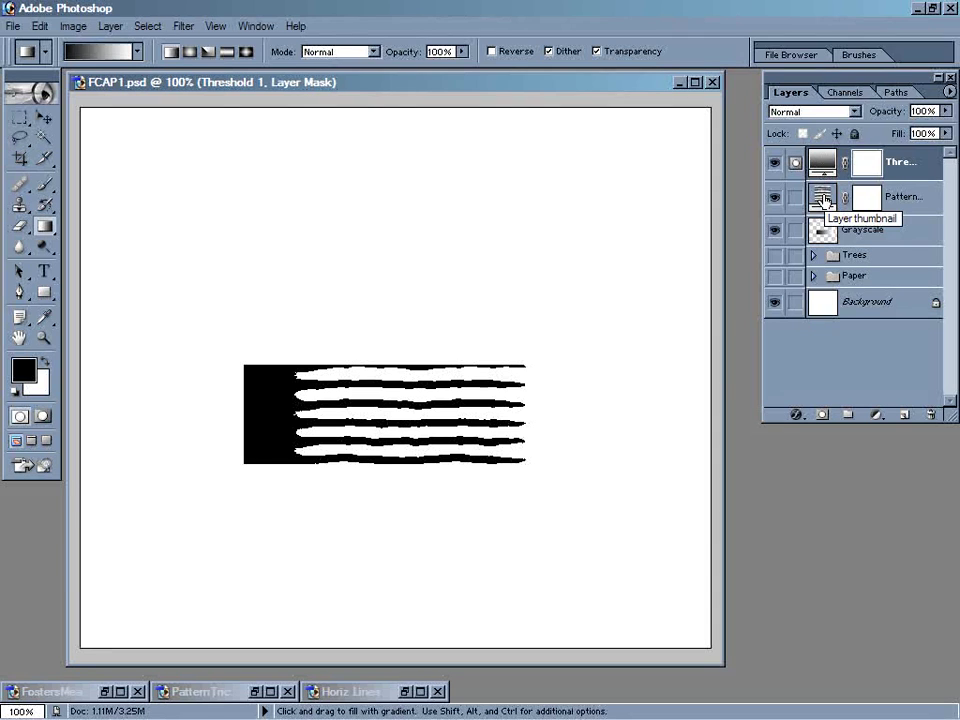
Reduce the scale of the horizontal-lines pattern fill to 11%.
{"action": "double_click", "coordinate": [822, 198]}
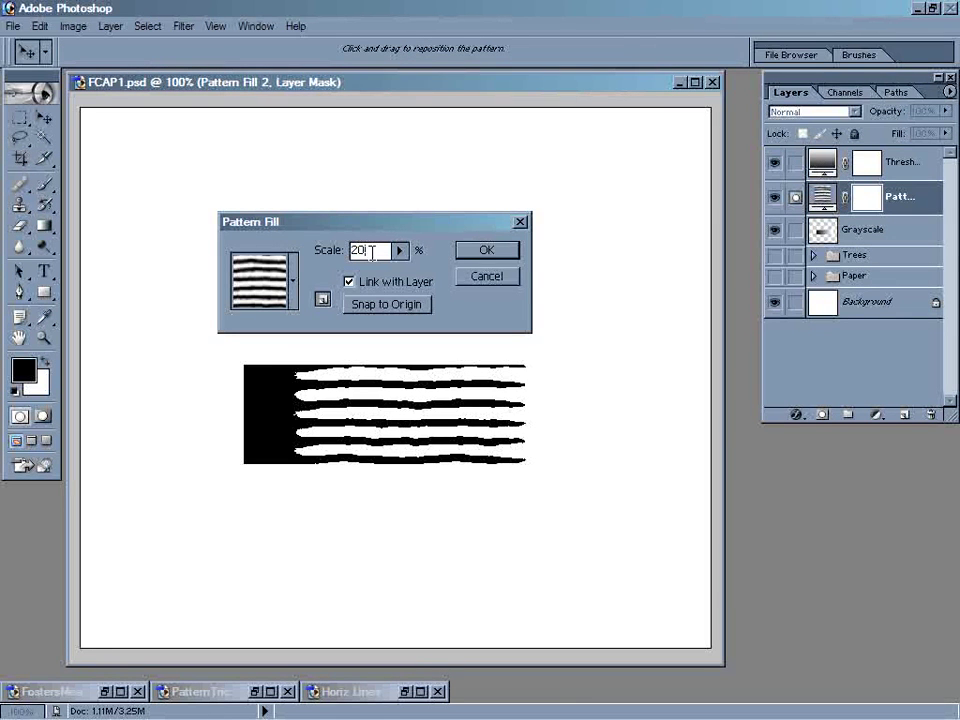
{"action": "key", "text": "Down"}
{"action": "key", "text": "Down"}
{"action": "key", "text": "Down"}
{"action": "key", "text": "Down"}
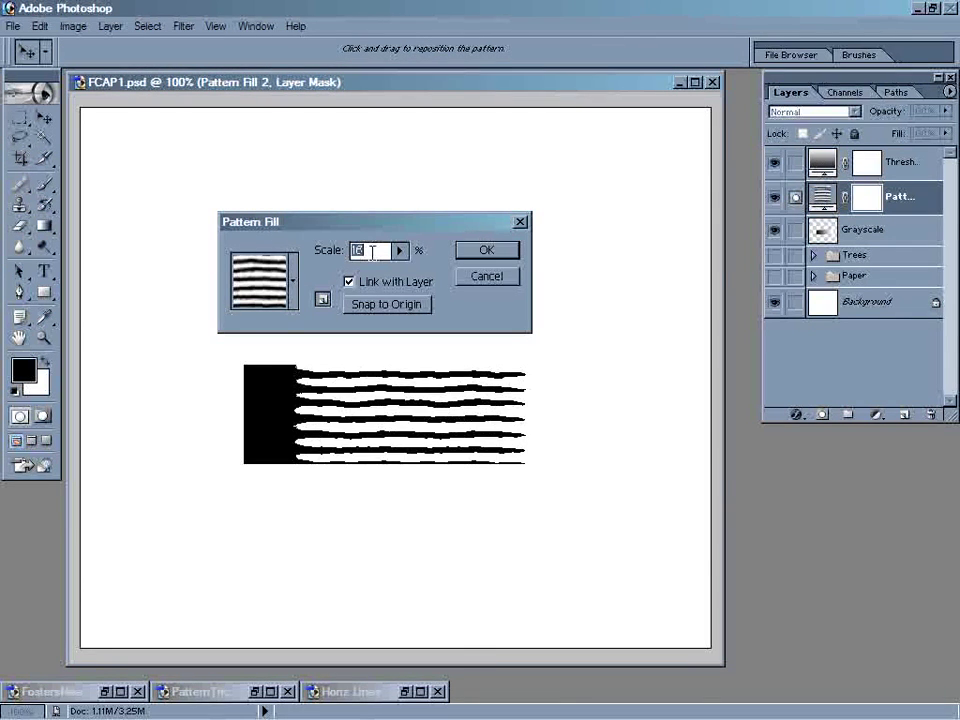
{"action": "key", "text": "Down"}
{"action": "key", "text": "Down"}
{"action": "key", "text": "Down"}
{"action": "key", "text": "Down"}
{"action": "key", "text": "Down"}
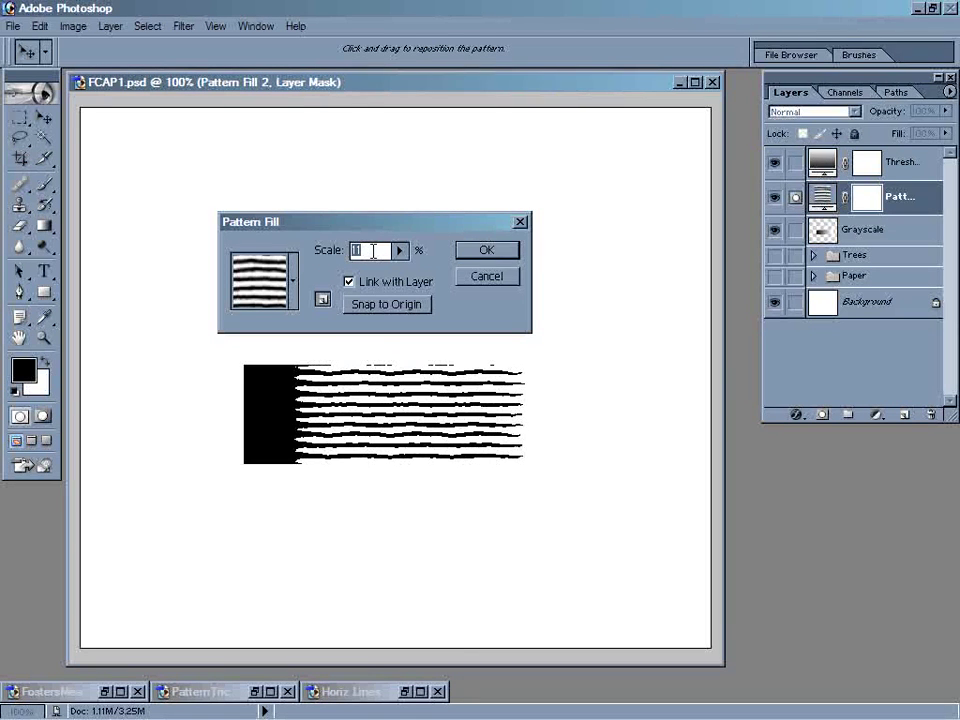
{"action": "left_click", "coordinate": [497, 255]}
{"action": "key", "text": "g"}
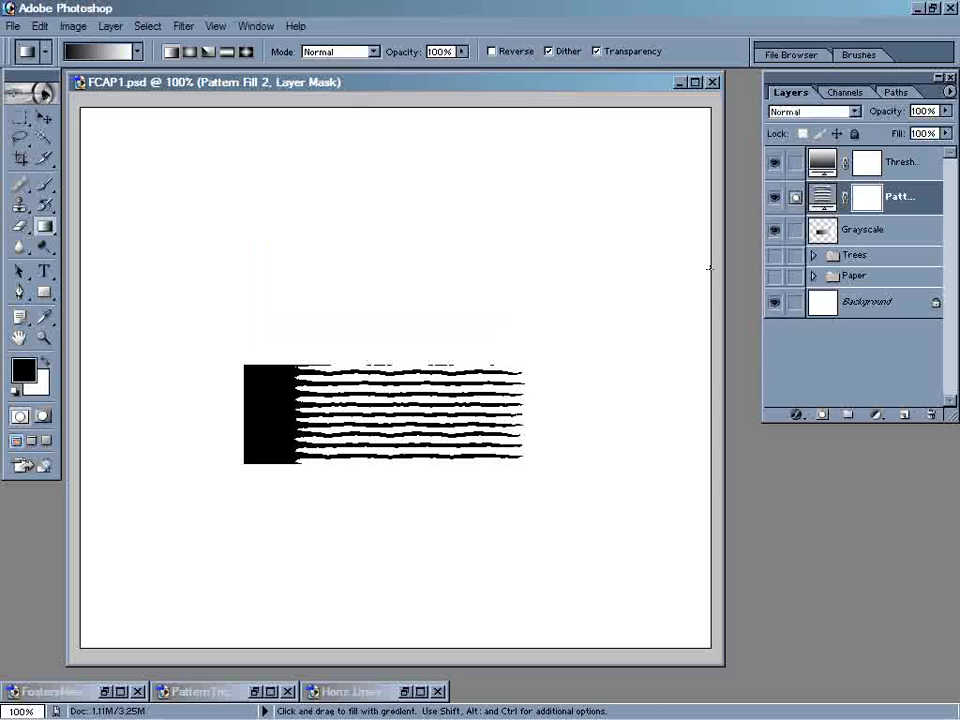
Readjust the pattern fill layer's Underlying Layer Blend If sliders to 10/29 for black and 176/253 for white.
{"action": "double_click", "coordinate": [928, 201]}
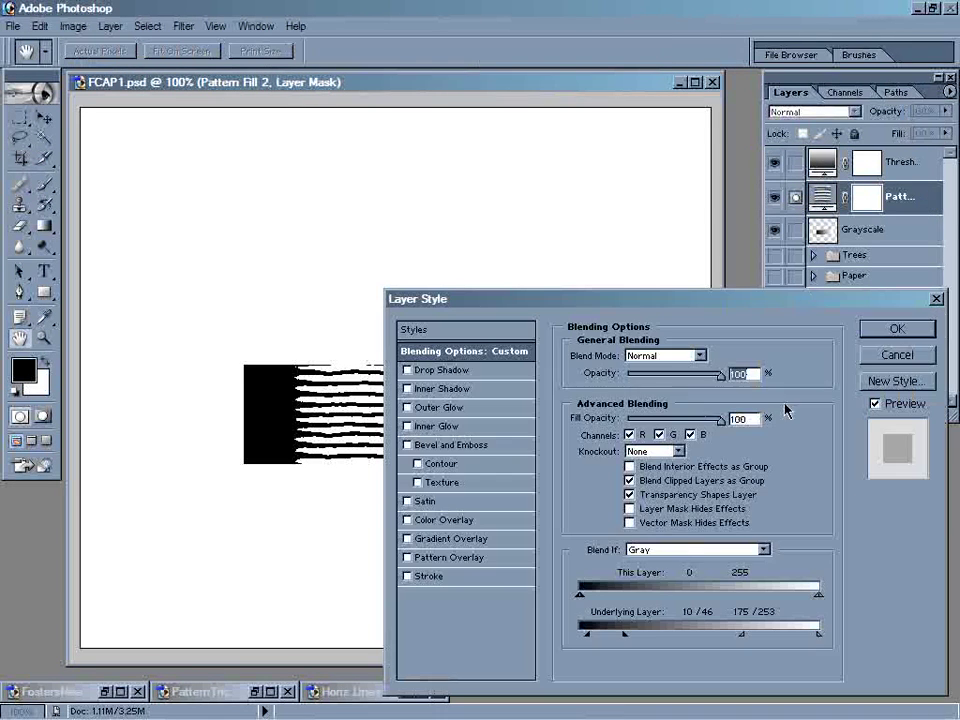
{"action": "left_click_drag", "start_coordinate": [631, 298], "coordinate": [592, 6]}
{"action": "mouse_move", "coordinate": [584, 341]}
{"action": "left_mouse_down"}
{"action": "mouse_move", "coordinate": [617, 339]}
{"action": "mouse_move", "coordinate": [566, 340]}
{"action": "left_mouse_up"}
{"action": "mouse_move", "coordinate": [705, 343]}
{"action": "left_mouse_down"}
{"action": "mouse_move", "coordinate": [598, 338]}
{"action": "mouse_move", "coordinate": [604, 349]}
{"action": "mouse_move", "coordinate": [706, 345]}
{"action": "left_mouse_up"}
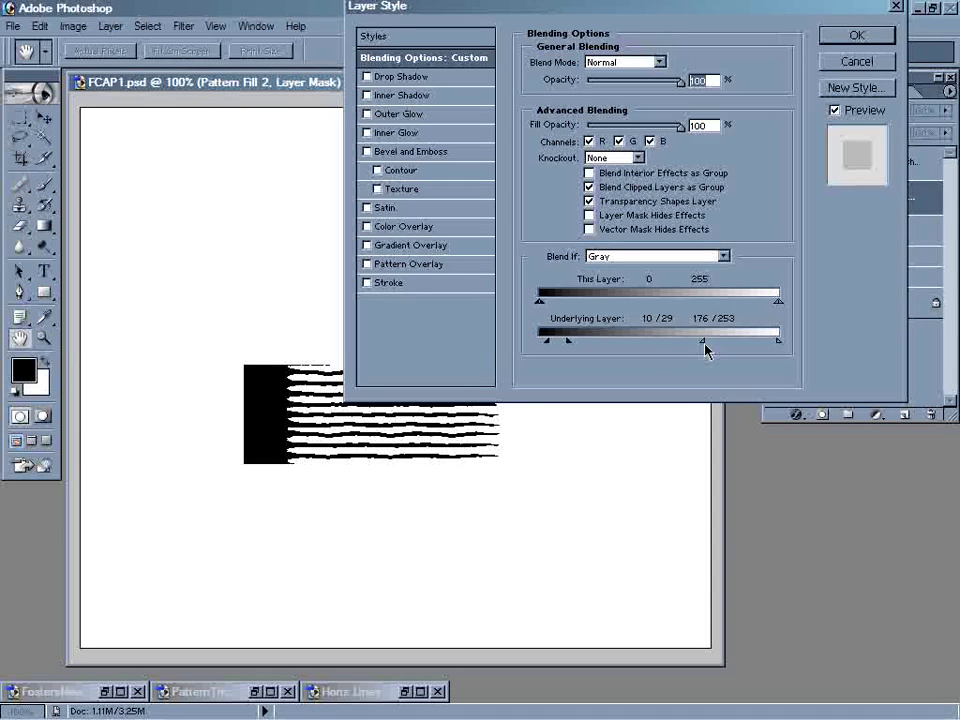
{"action": "left_click", "coordinate": [870, 36]}
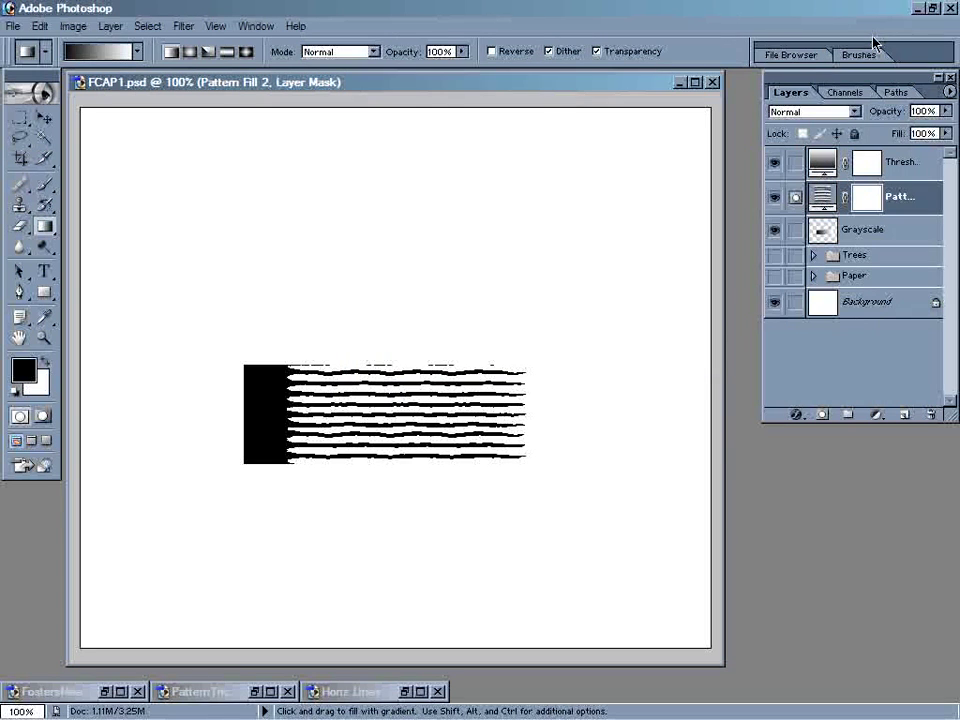